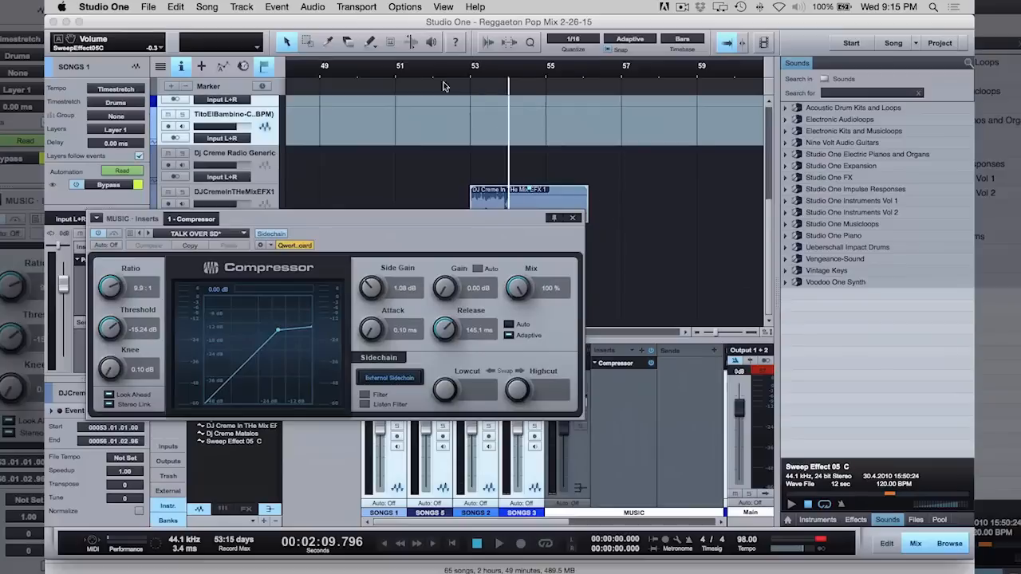
Step: Play the mix from bar 49 into the voice clip at bar 53 while watching the MUSIC bus compressor
click(423, 72)
drag(399, 224, 532, 223)
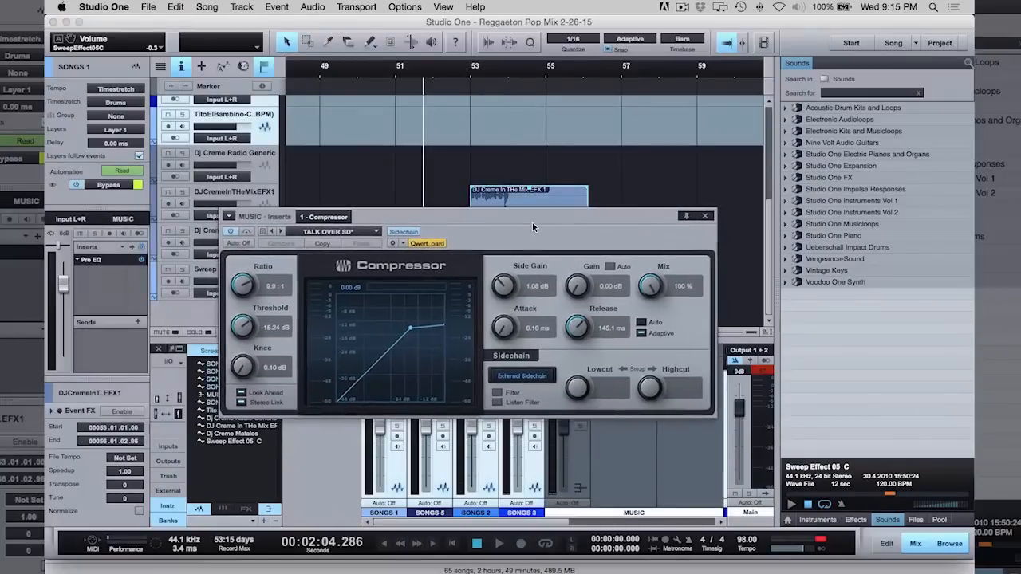
click(315, 73)
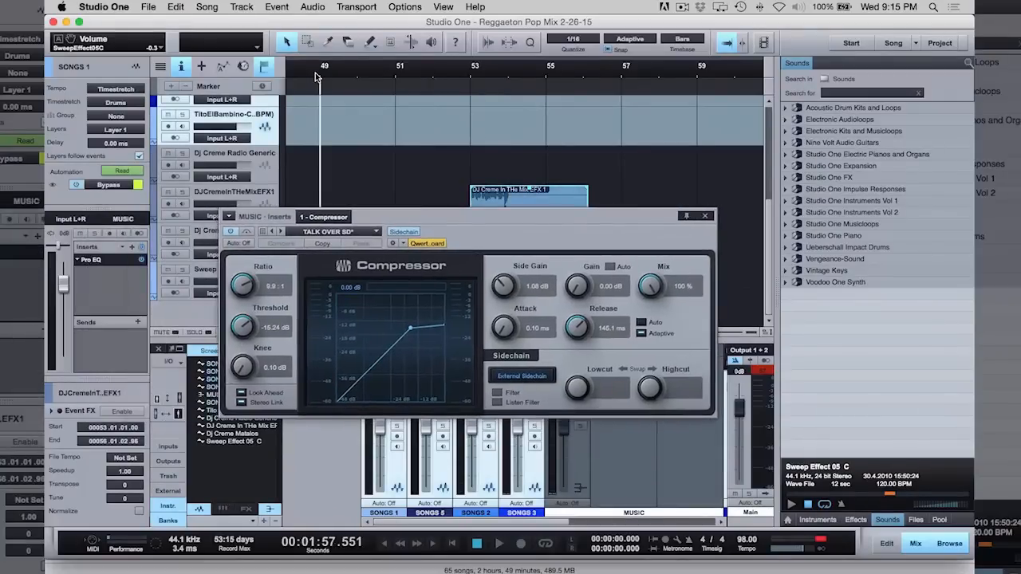
key(space)
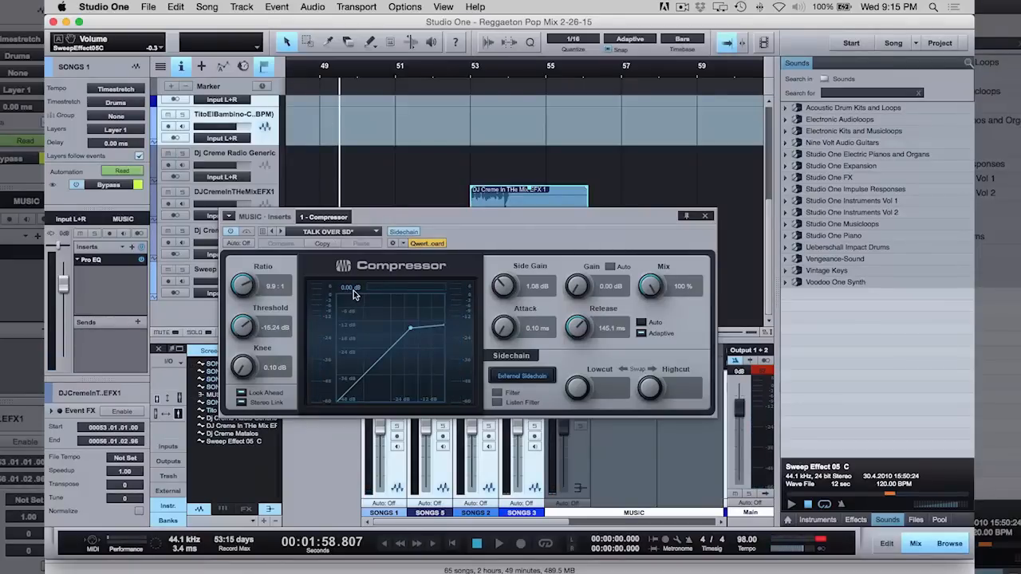
key(space)
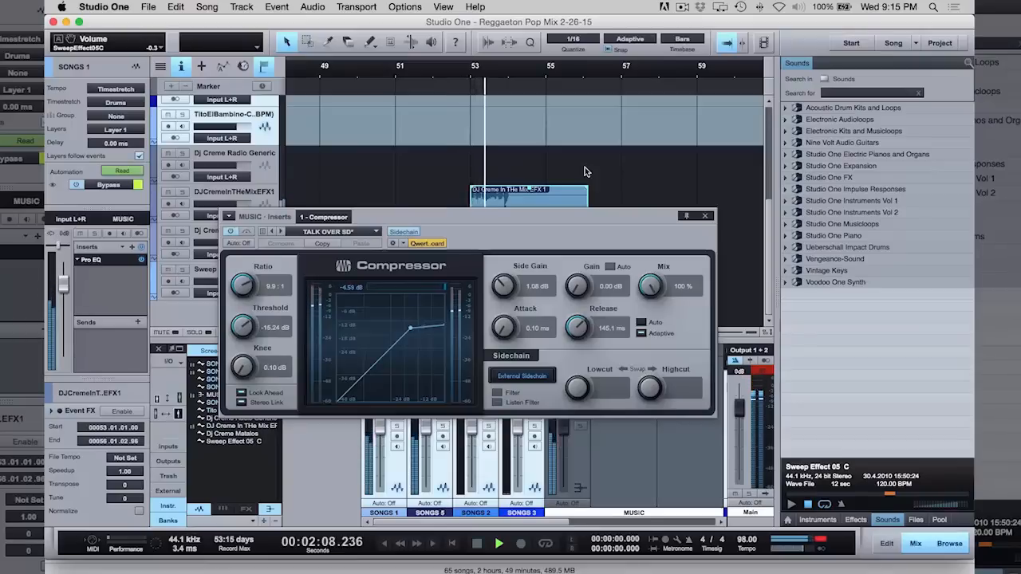
key(space)
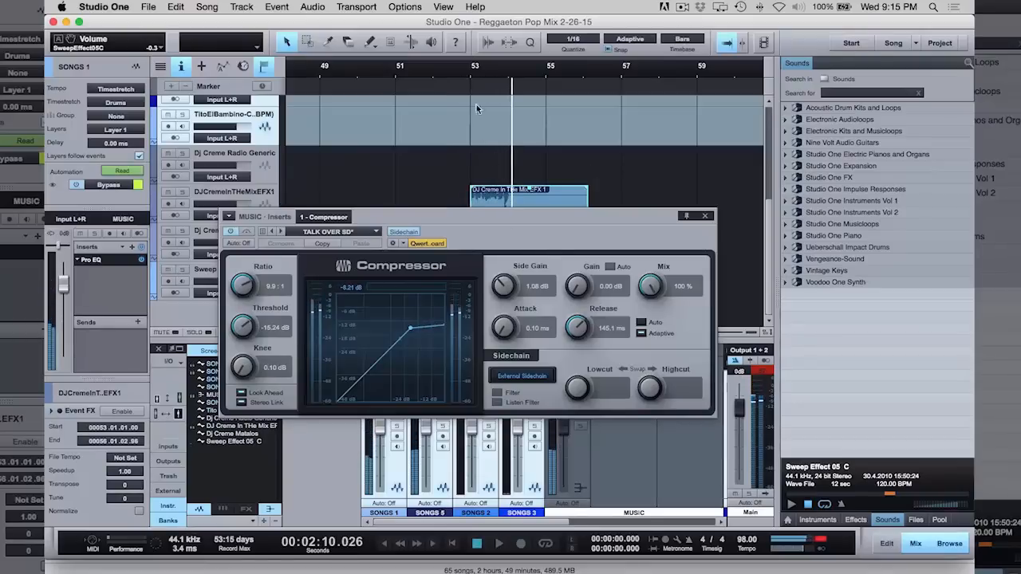
Step: Lower the compressor's threshold to -24.84 dB and audition the passage leading into the voice clip at bar 53
click(451, 80)
drag(243, 327, 248, 360)
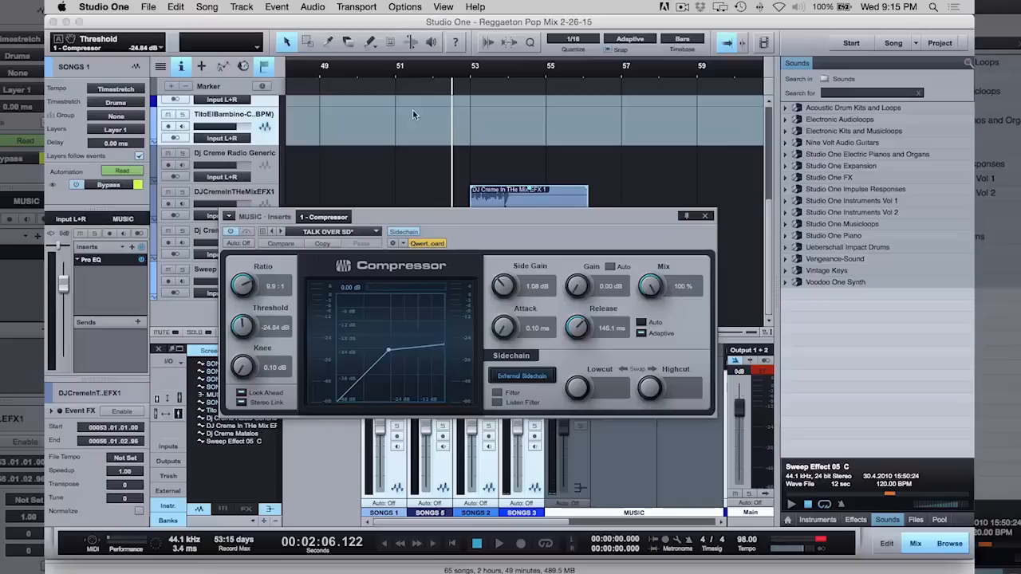
click(434, 75)
key(space)
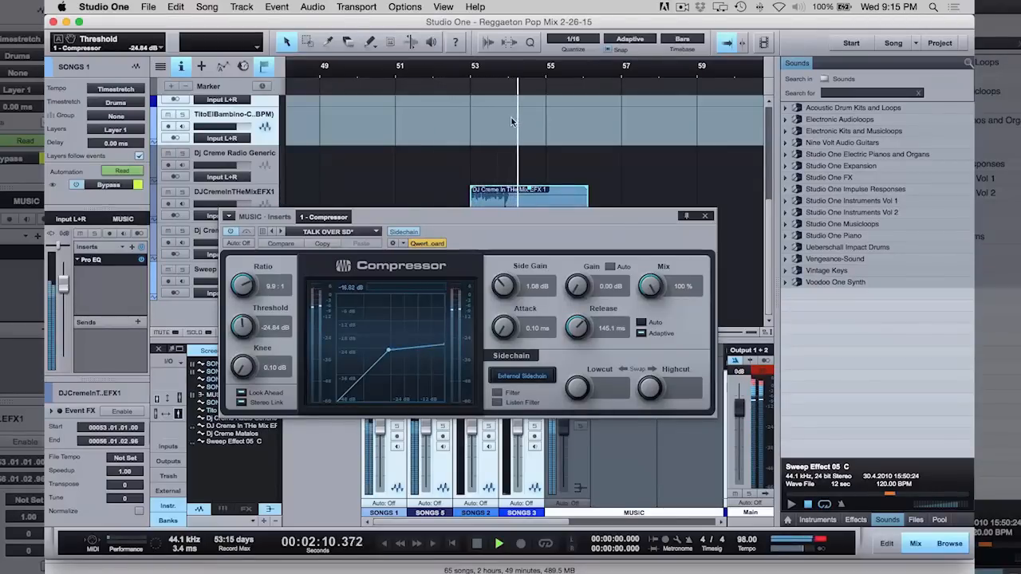
key(space)
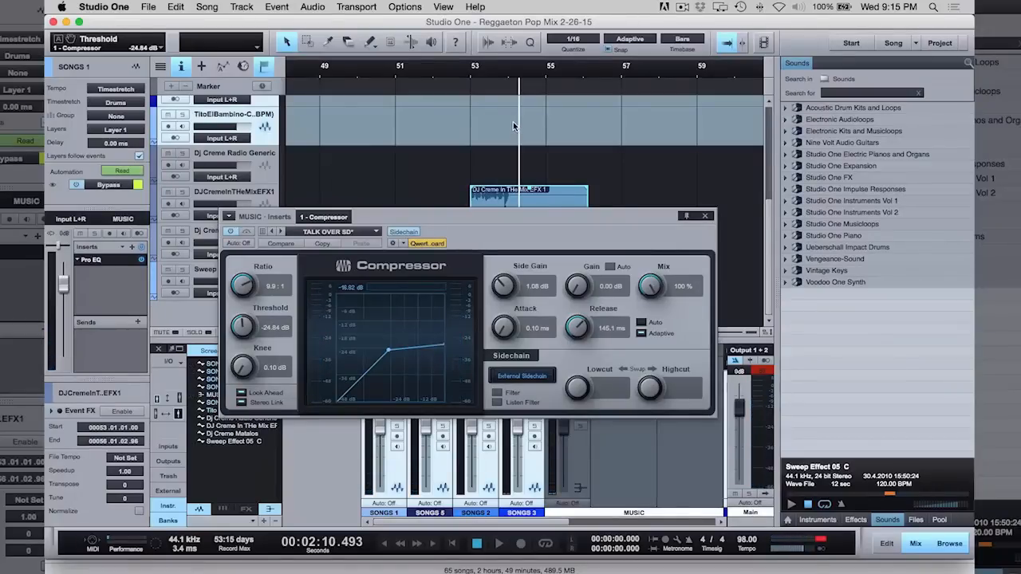
Step: Set the compressor's threshold to -16.68 dB, audition the passage around bar 53, and close the compressor window
drag(251, 329, 256, 314)
click(457, 74)
key(space)
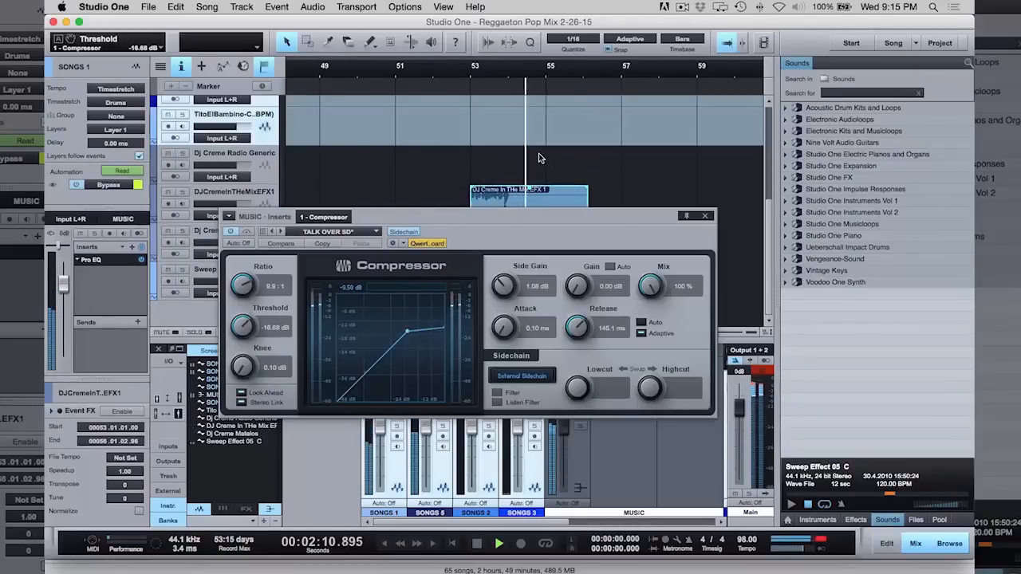
key(space)
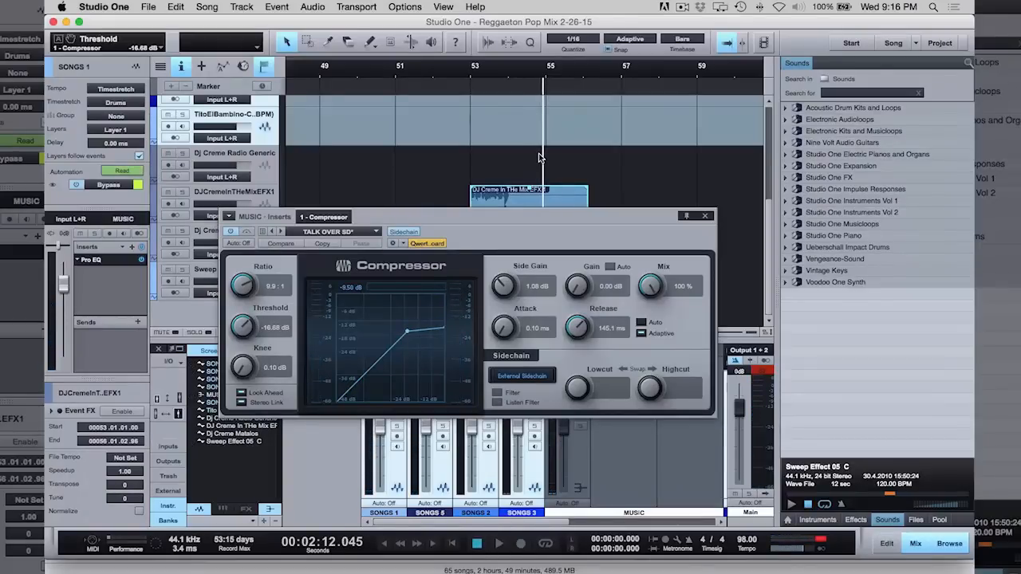
click(707, 216)
Step: Check the inserts and sidechain sends of the Radio Generic, Matalos and MixEFX1 voice tracks
key(w)
key(w)
key(w)
key(w)
key(w)
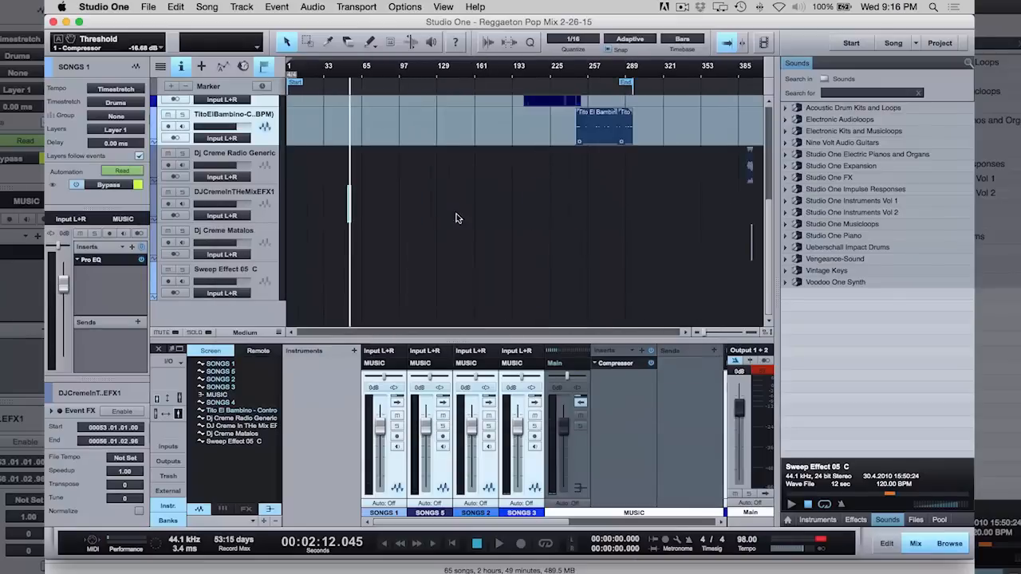
click(265, 175)
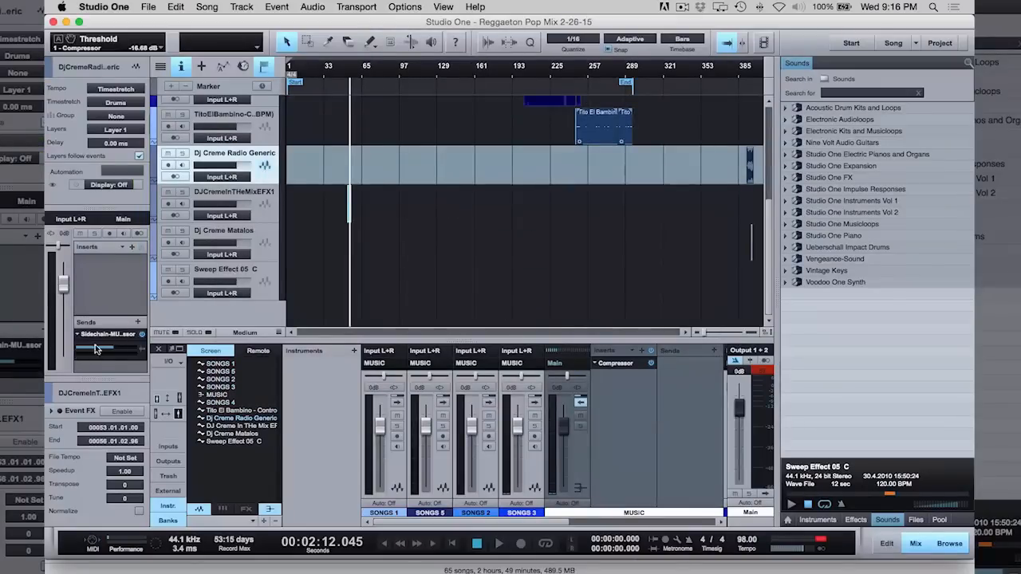
click(270, 256)
click(269, 215)
click(269, 237)
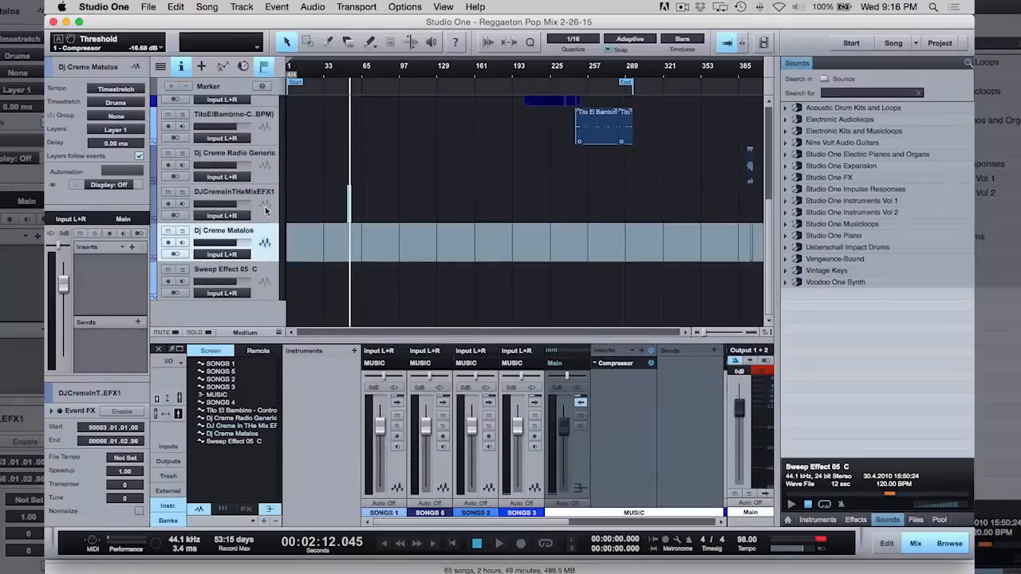
click(264, 207)
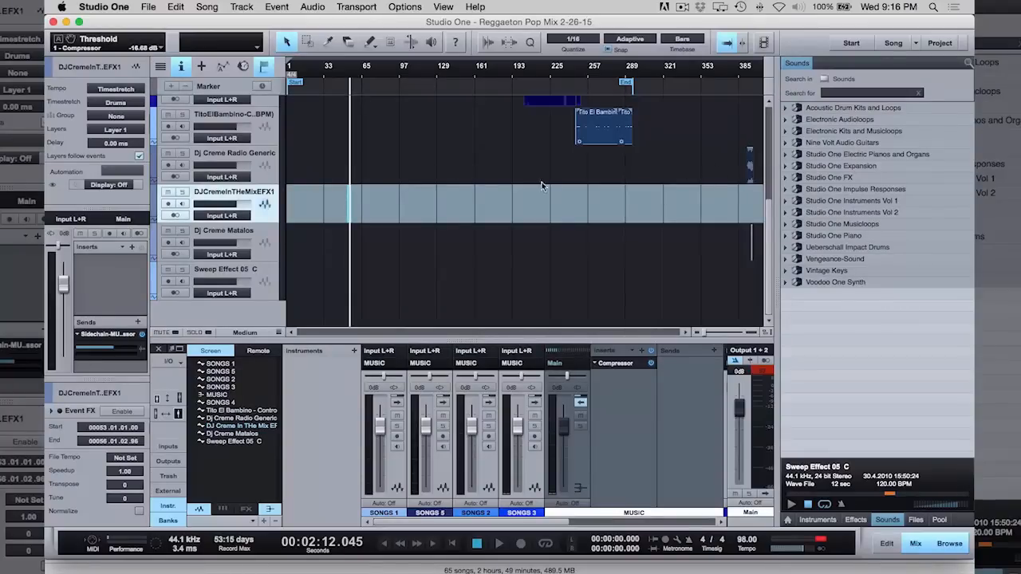
Step: Play the mix from about bar 97 and examine the transition from the SONGS 5 clip to the SONGS 2 clip
scroll(507, 209, up, 5)
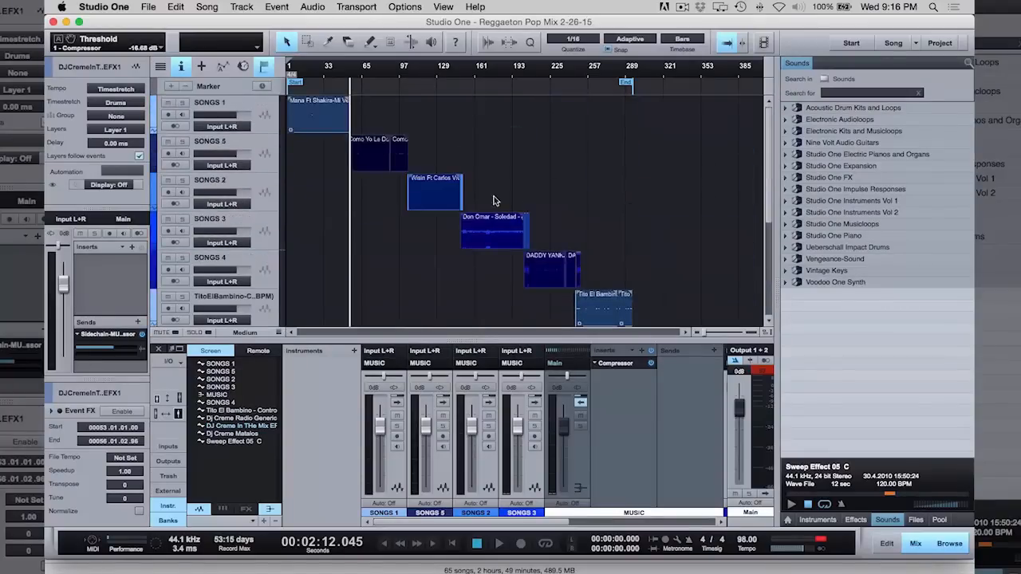
click(405, 74)
key(space)
key(e)
key(e)
key(e)
key(e)
key(e)
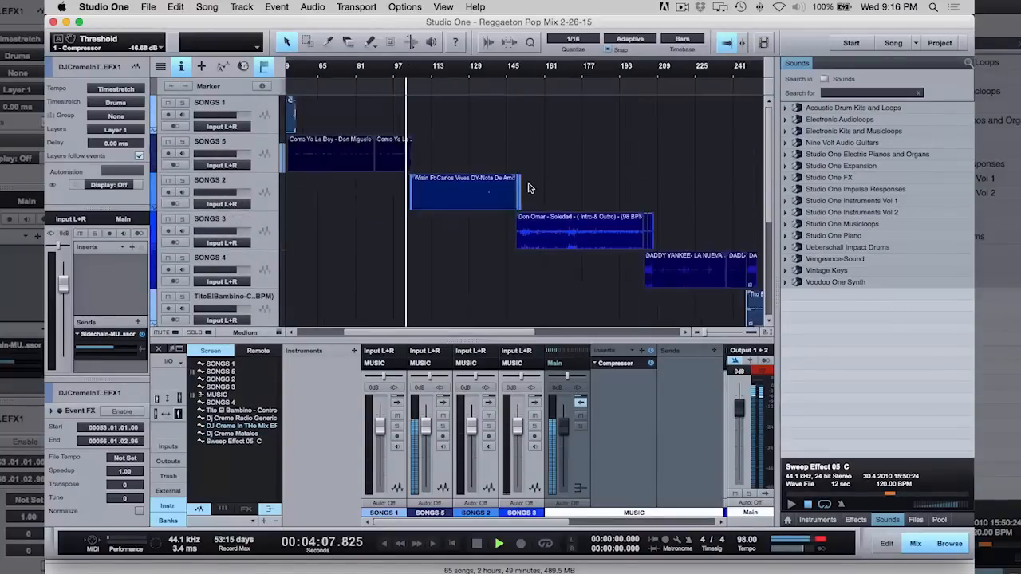
key(w)
key(w)
key(w)
key(w)
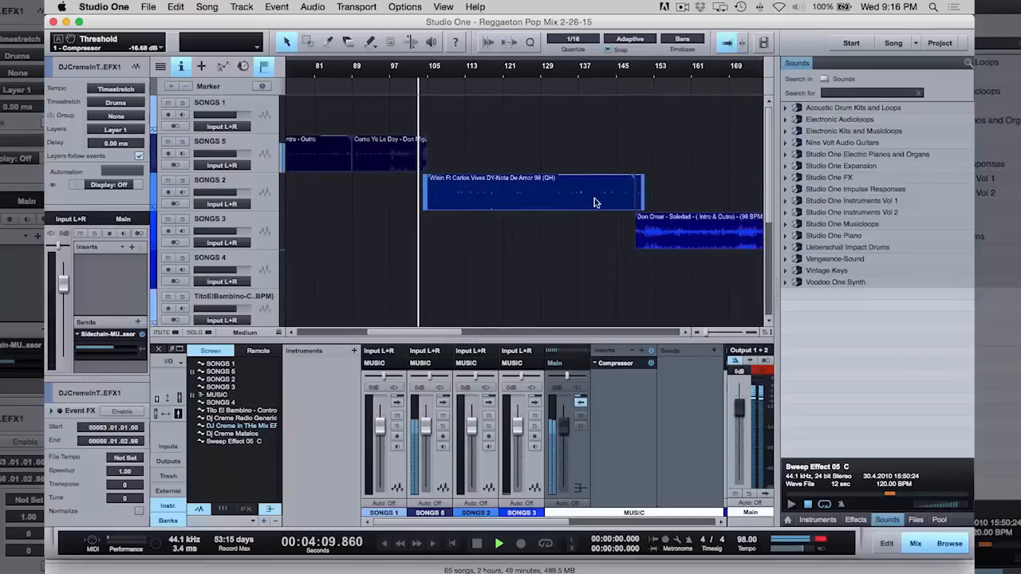
Step: Play the transition from SONGS 2 to SONGS 3 around bar 150 and locate the spare voice clip past the end
click(638, 75)
key(e)
key(e)
key(e)
key(e)
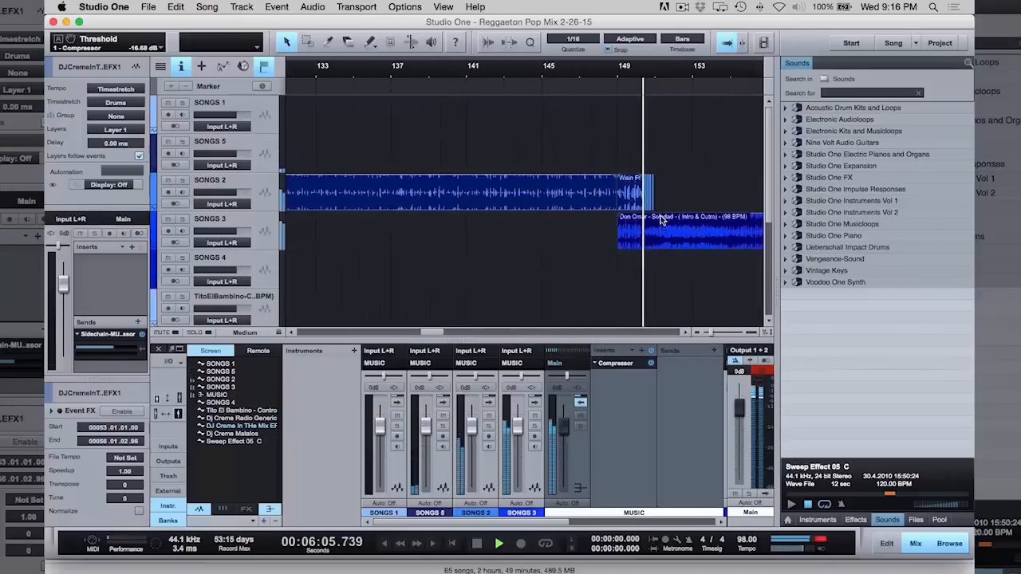
scroll(657, 220, down, 1)
scroll(657, 220, down, 1)
key(w)
key(w)
key(w)
key(w)
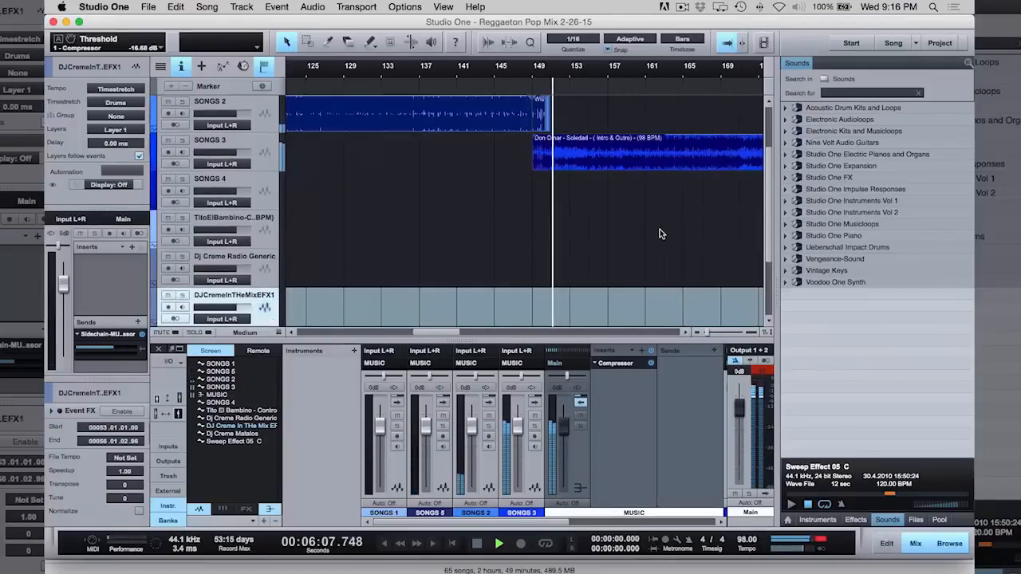
key(w)
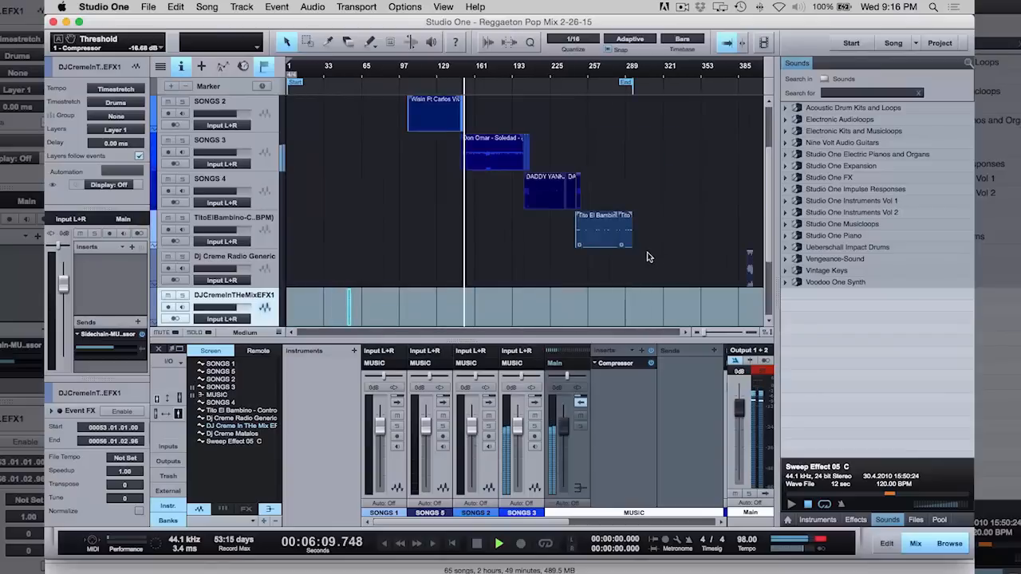
Step: Move the Radio Generic voice clip along its track to start at bar 151, beneath the SONGS 3 clip
drag(750, 274, 467, 276)
key(e)
key(e)
key(e)
key(e)
key(e)
key(e)
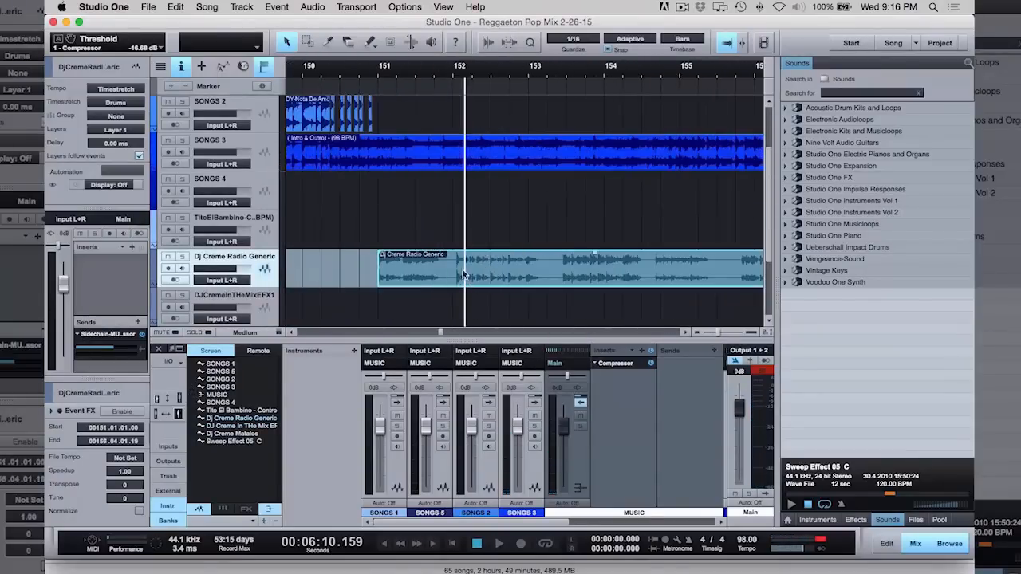
Step: Split the Radio Generic clip at bar 152 and at 153.02, and delete the pieces before and after the middle phrase
key(3)
click(458, 267)
click(549, 266)
key(1)
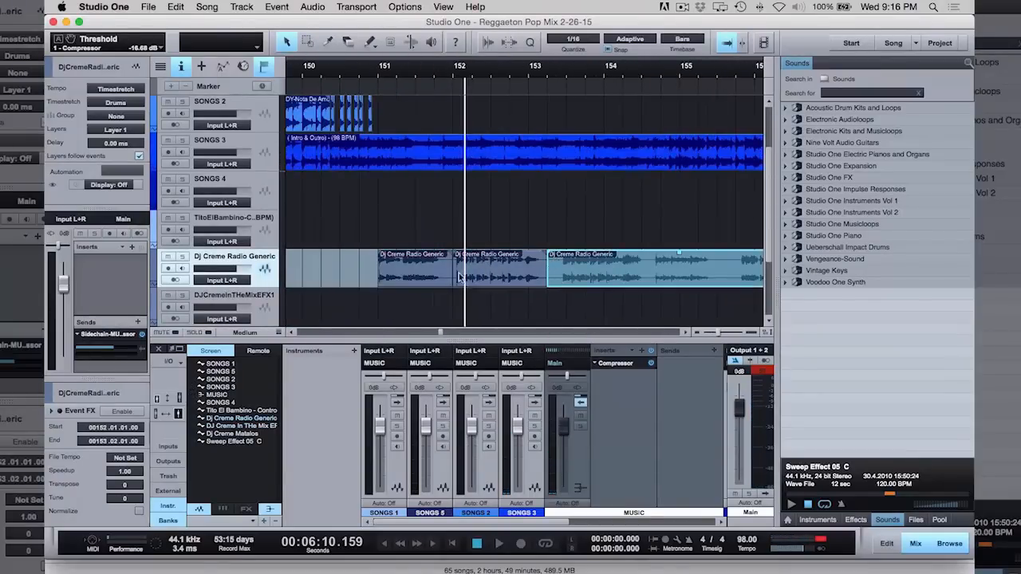
click(428, 276)
key(Delete)
click(587, 275)
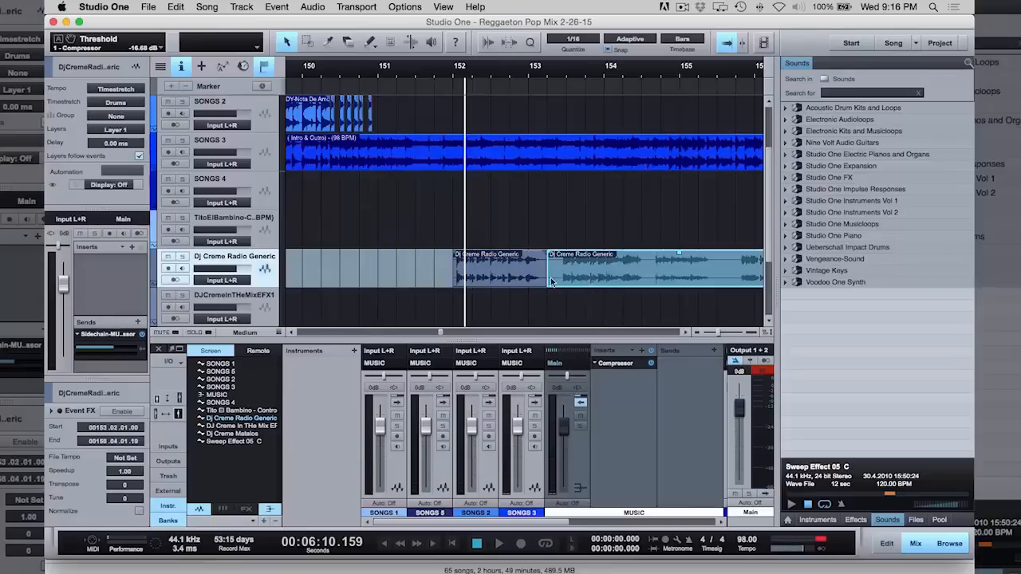
key(Delete)
Step: Move the remaining Radio Generic phrase to start at 149.02.01.00, over the SONGS 2 to SONGS 3 transition
drag(511, 275, 421, 269)
key(w)
key(w)
Step: Play the transition from just before bar 149 with the MUSIC bus compressor open, stop playback, and hide the mixer console
click(404, 82)
key(space)
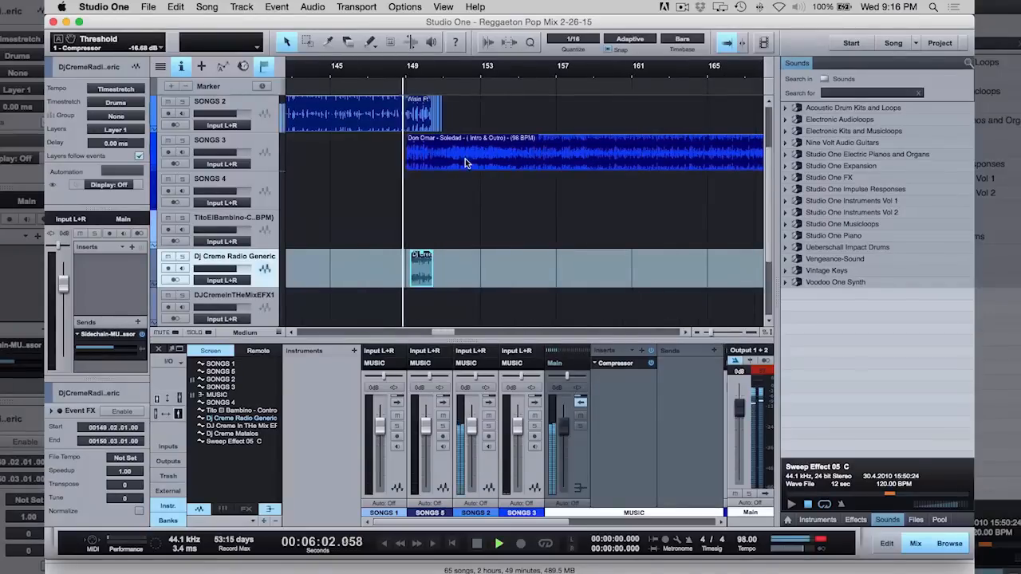
click(625, 364)
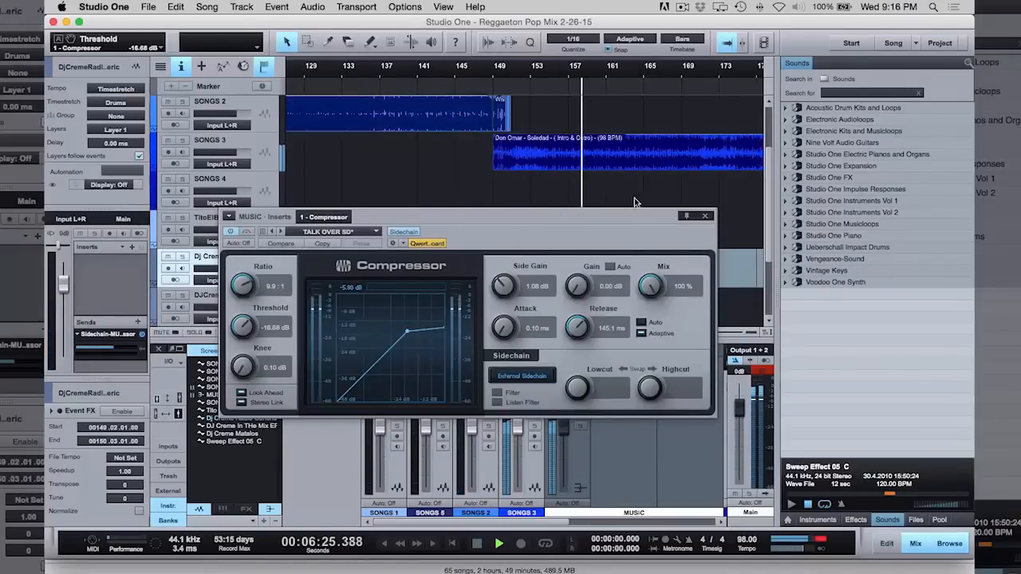
key(w)
key(w)
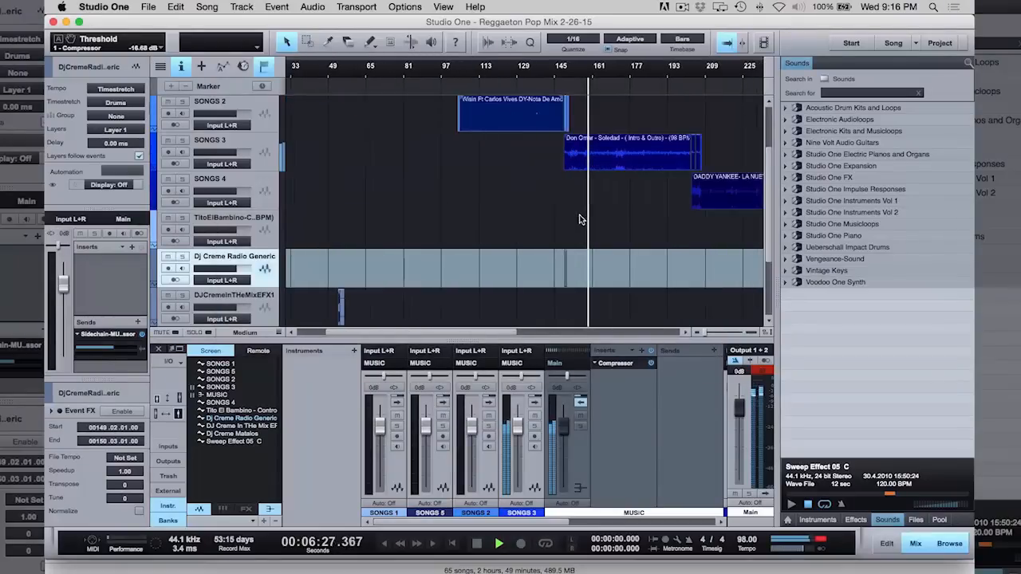
key(space)
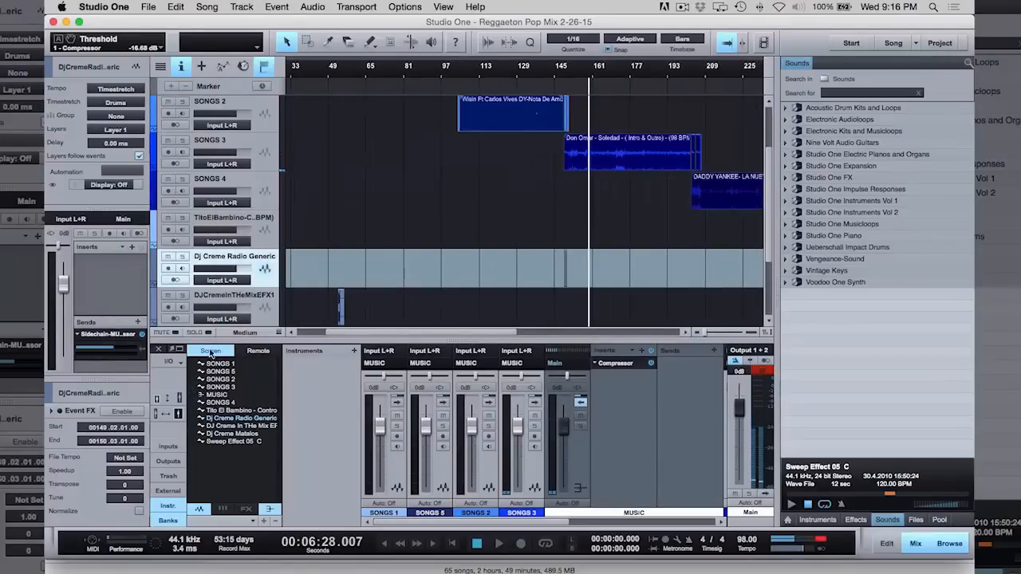
click(160, 350)
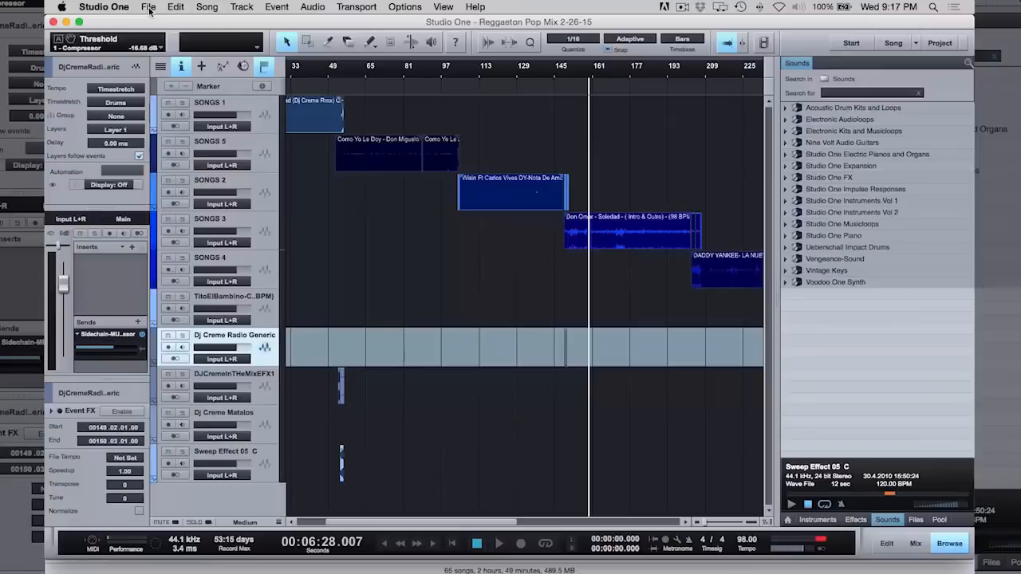
Step: Create a new song from the Empty Song template after viewing the Styles, Interfaces and User template groups
click(149, 6)
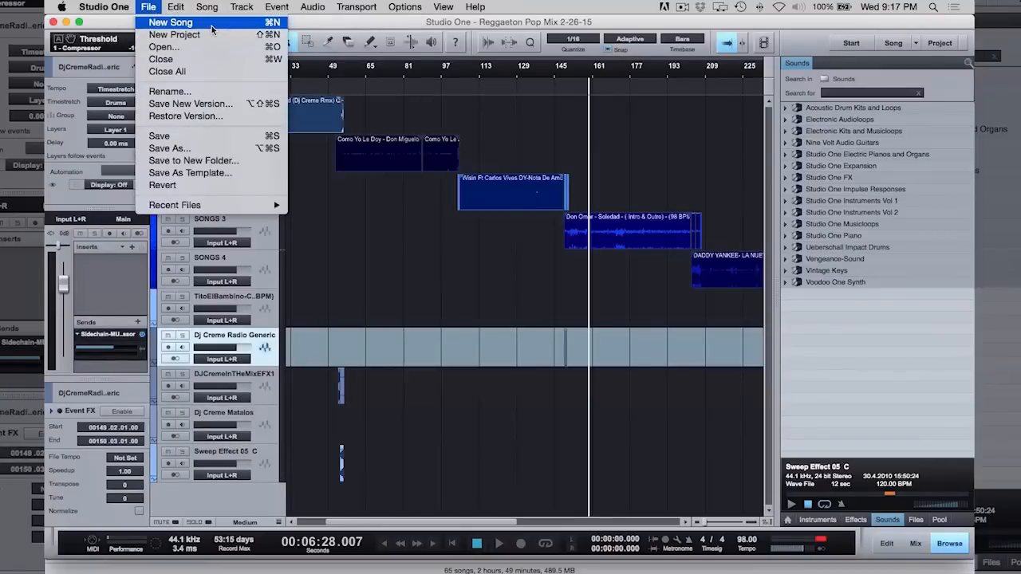
click(212, 27)
click(387, 241)
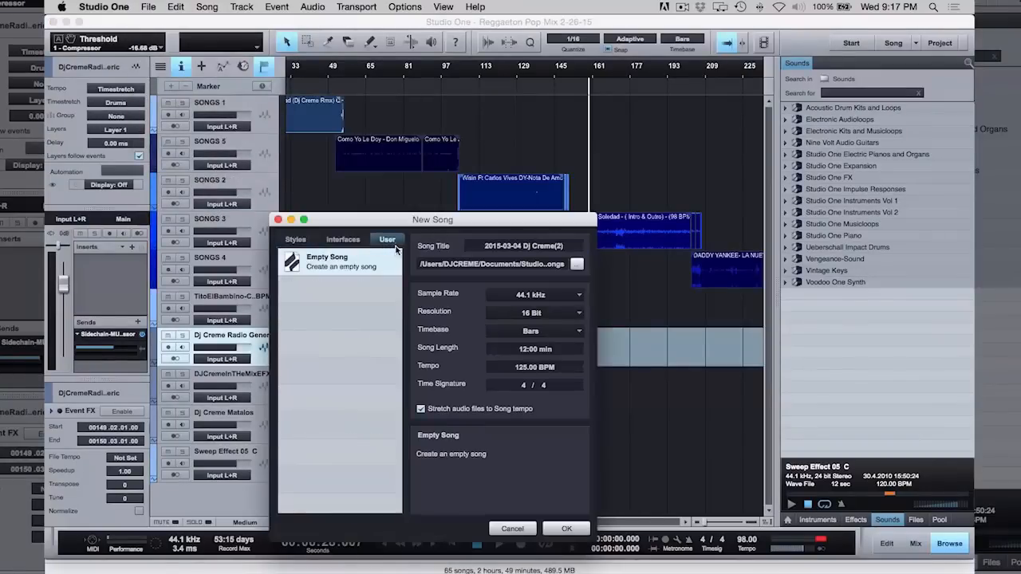
click(353, 241)
click(399, 243)
click(296, 240)
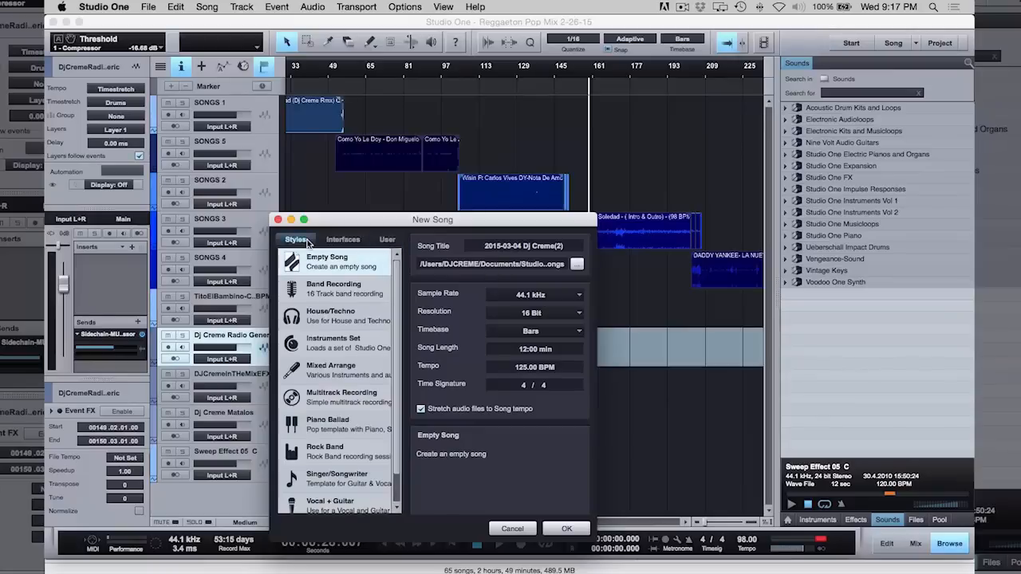
click(391, 244)
drag(423, 215, 423, 117)
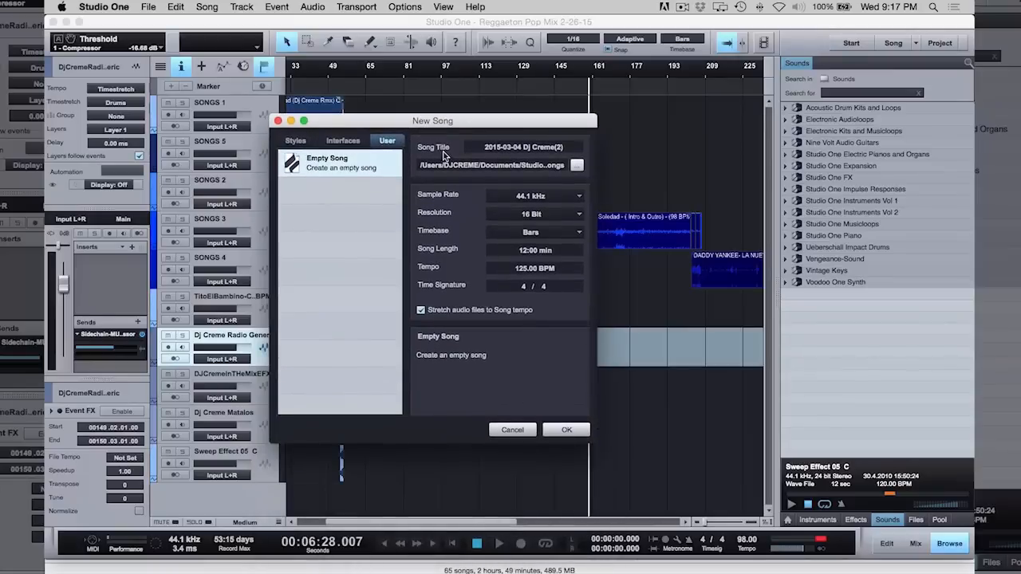
click(304, 143)
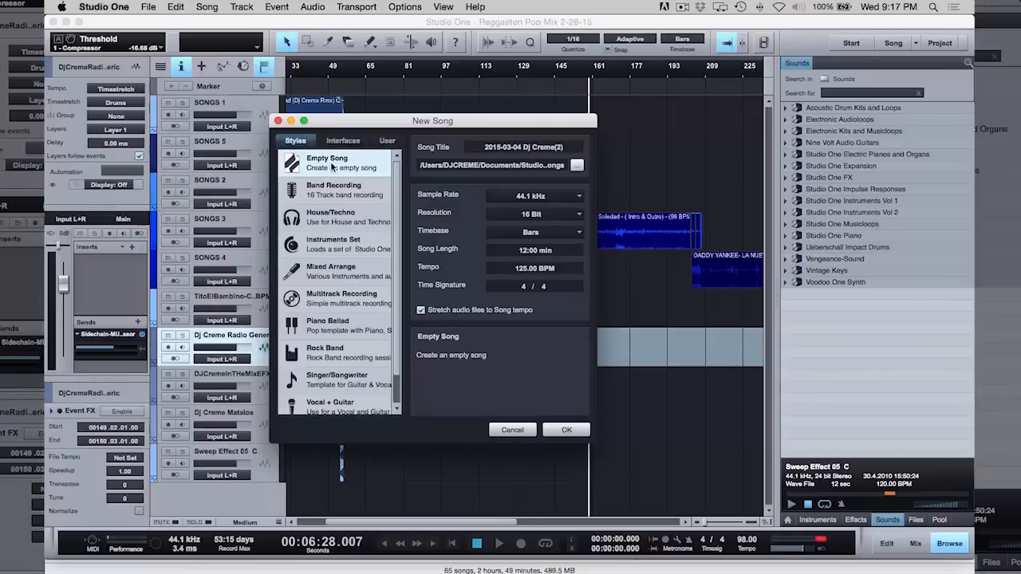
click(566, 431)
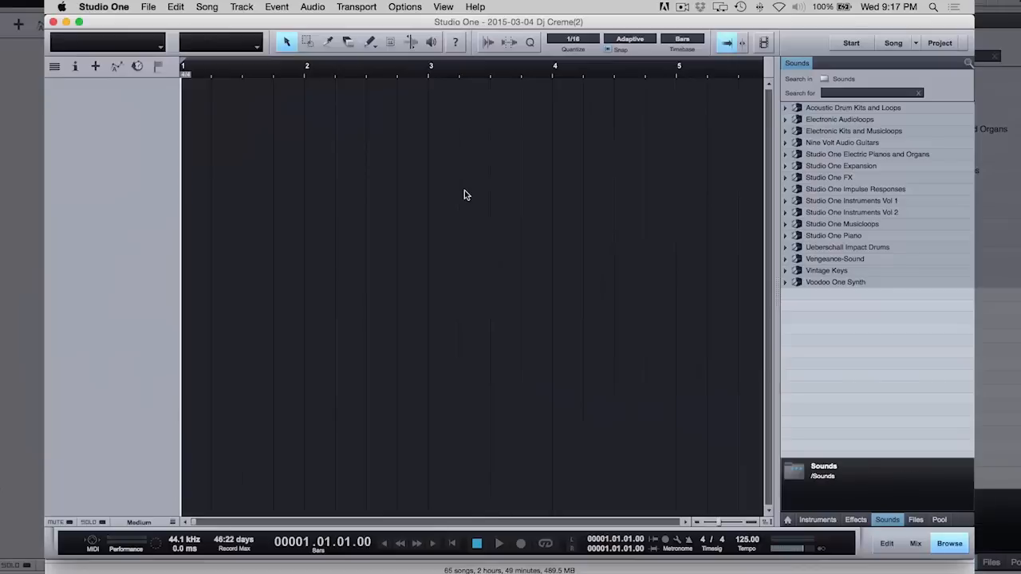
Step: Add five stereo audio tracks named songs
click(96, 67)
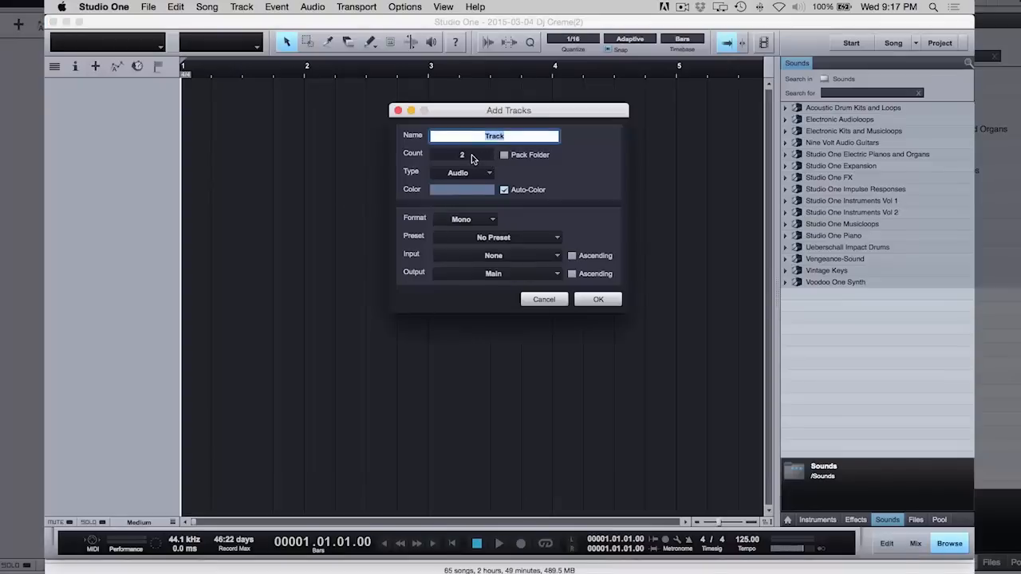
click(472, 156)
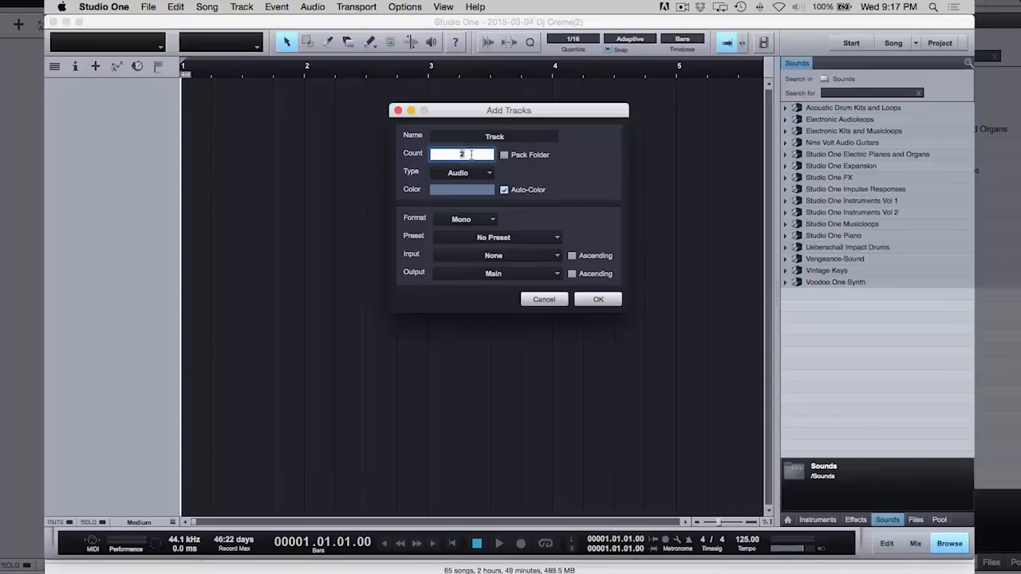
click(511, 137)
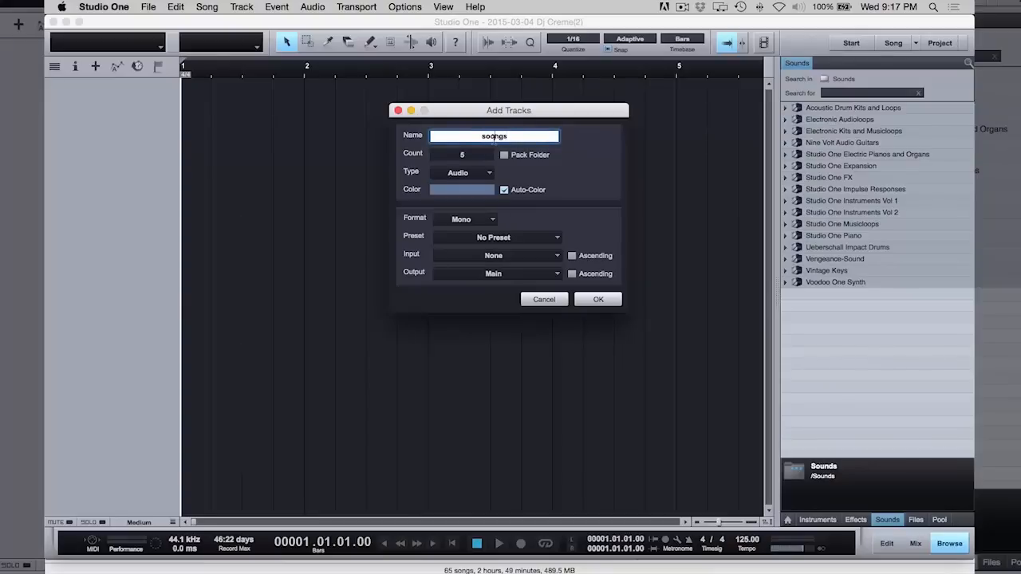
click(491, 223)
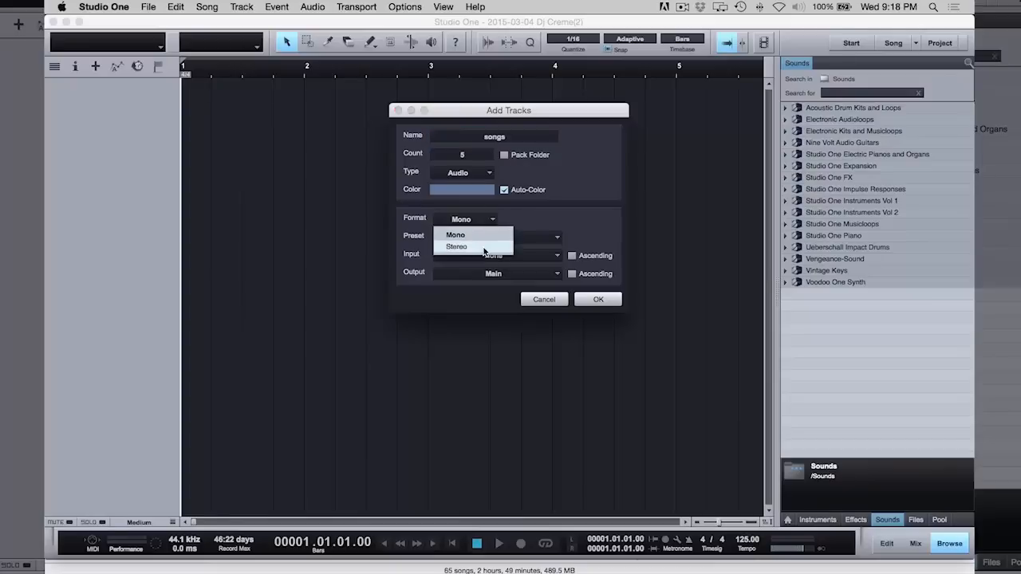
click(461, 244)
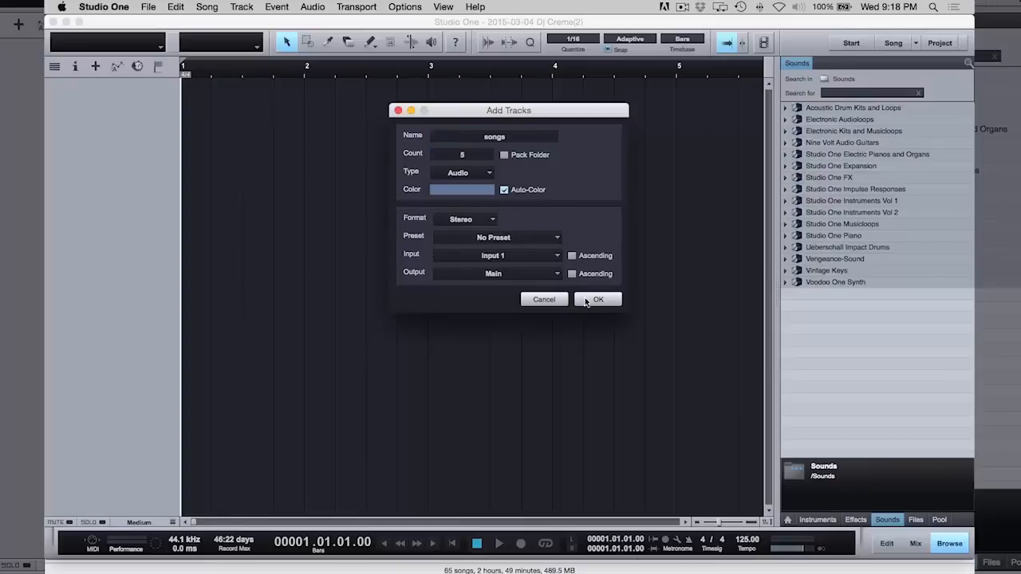
click(598, 300)
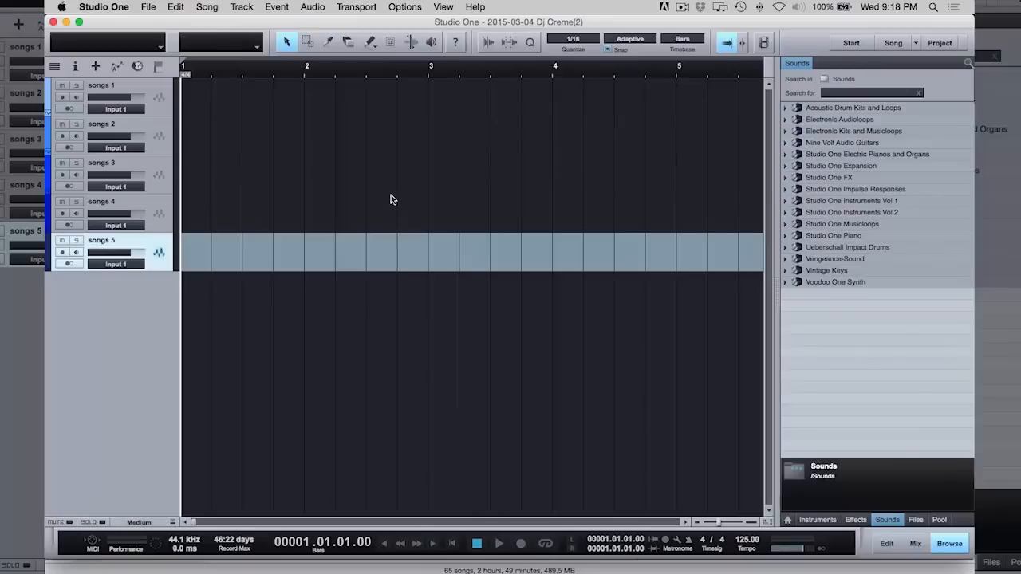
Step: Insert a PreSonus Pro EQ on each track from songs 1 to songs 5, closing each plug-in window
click(855, 520)
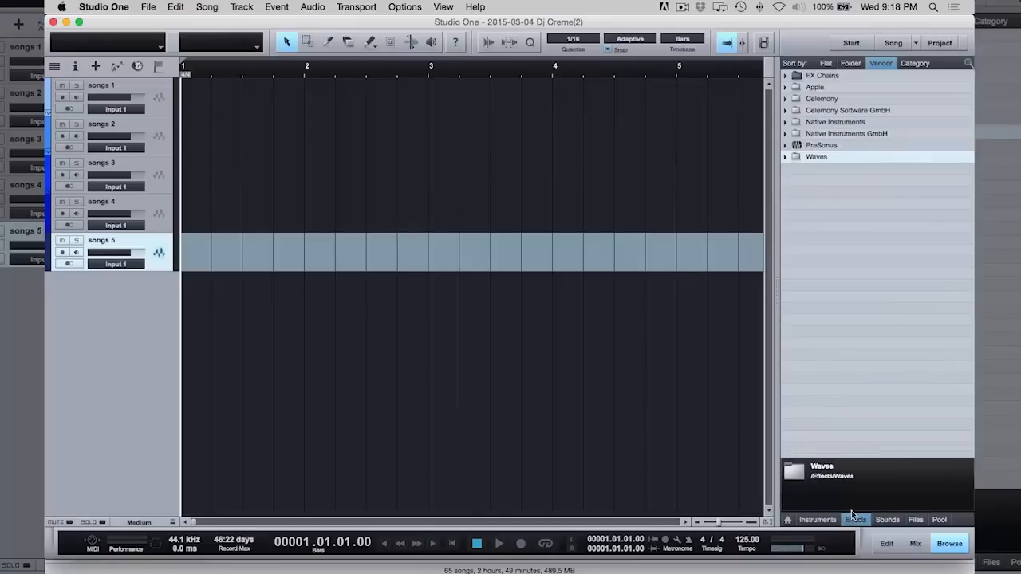
click(786, 145)
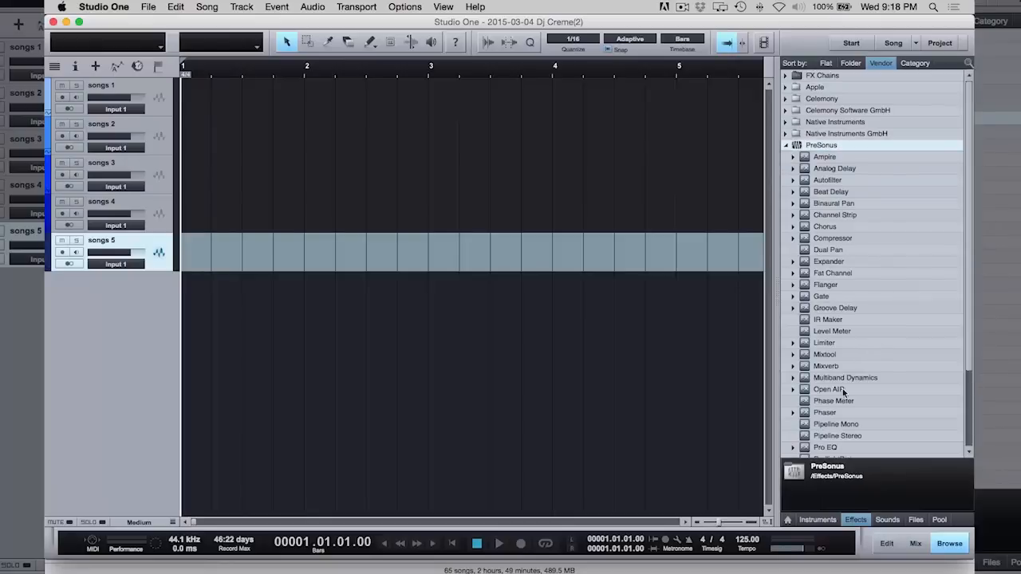
drag(828, 449, 448, 103)
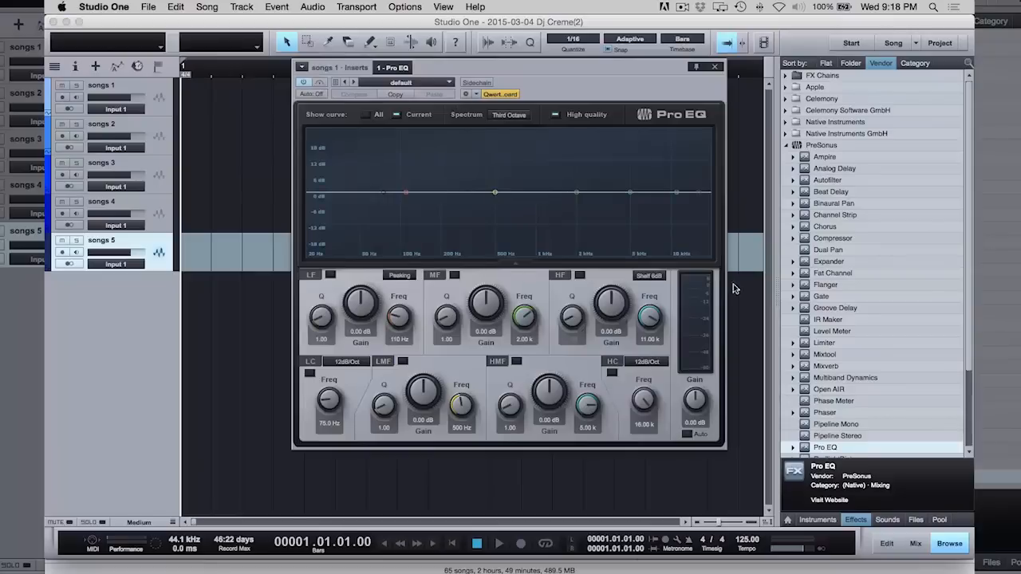
click(714, 67)
drag(825, 445, 383, 146)
click(715, 68)
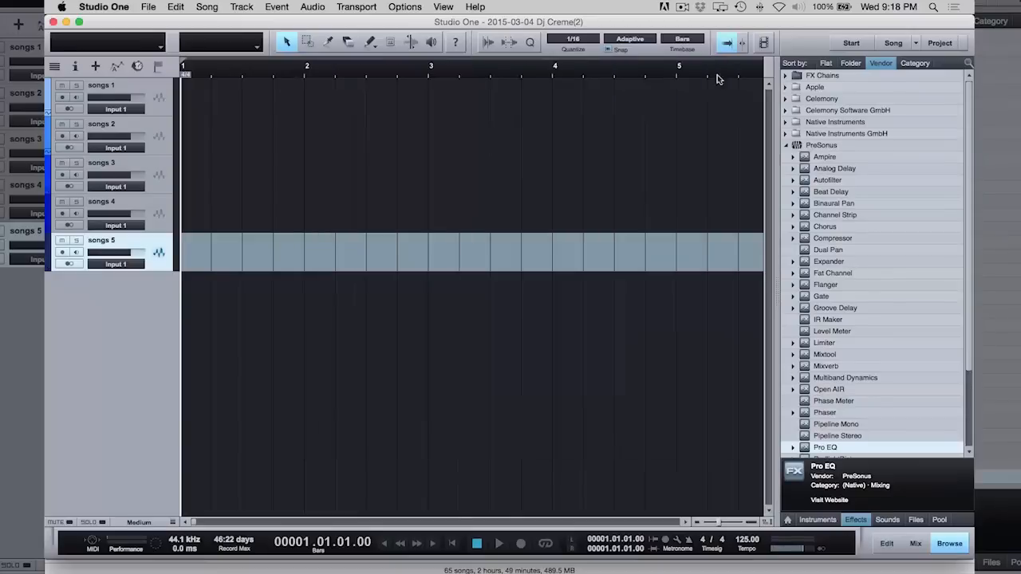
drag(826, 451, 436, 178)
click(713, 68)
drag(826, 449, 617, 209)
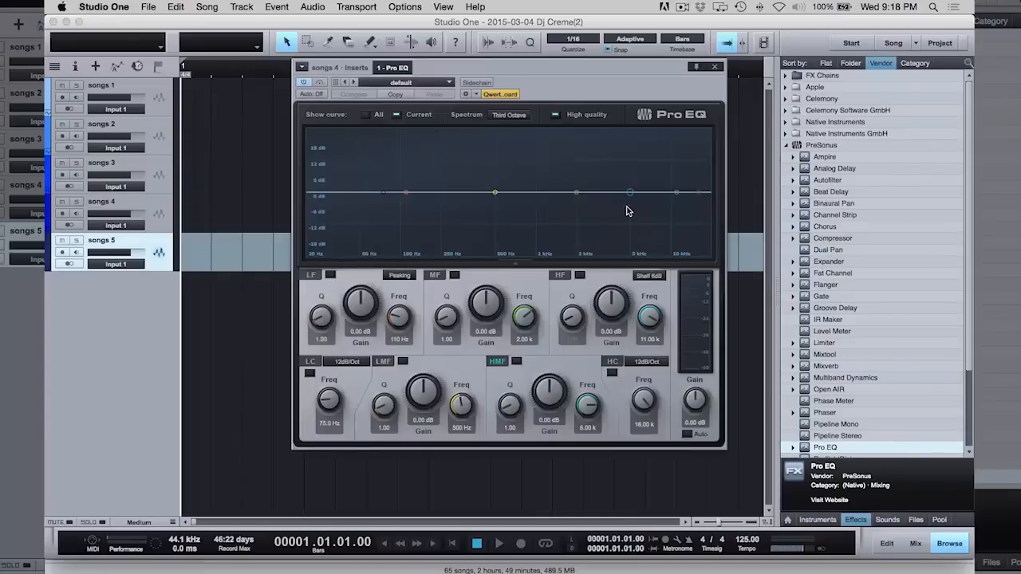
click(714, 68)
drag(829, 449, 618, 260)
click(717, 68)
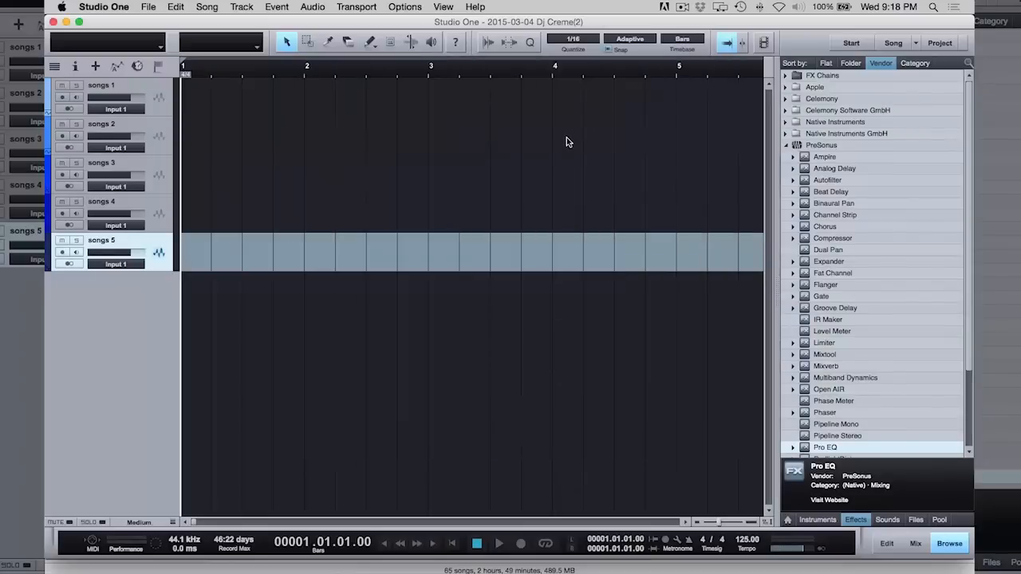
Step: Select all tracks from songs 1 to songs 5 and add a bus for them
shift+click(162, 98)
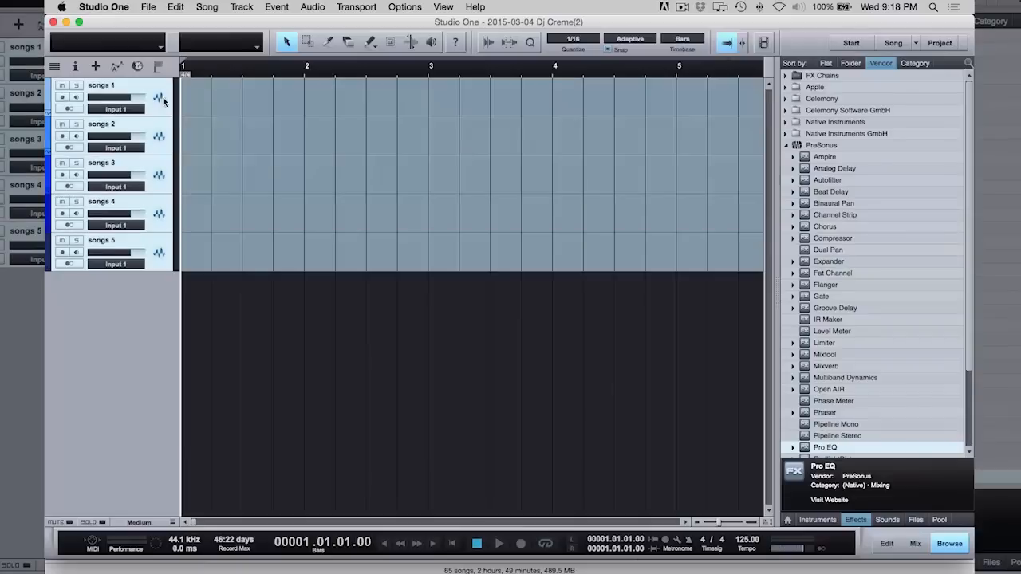
click(163, 97)
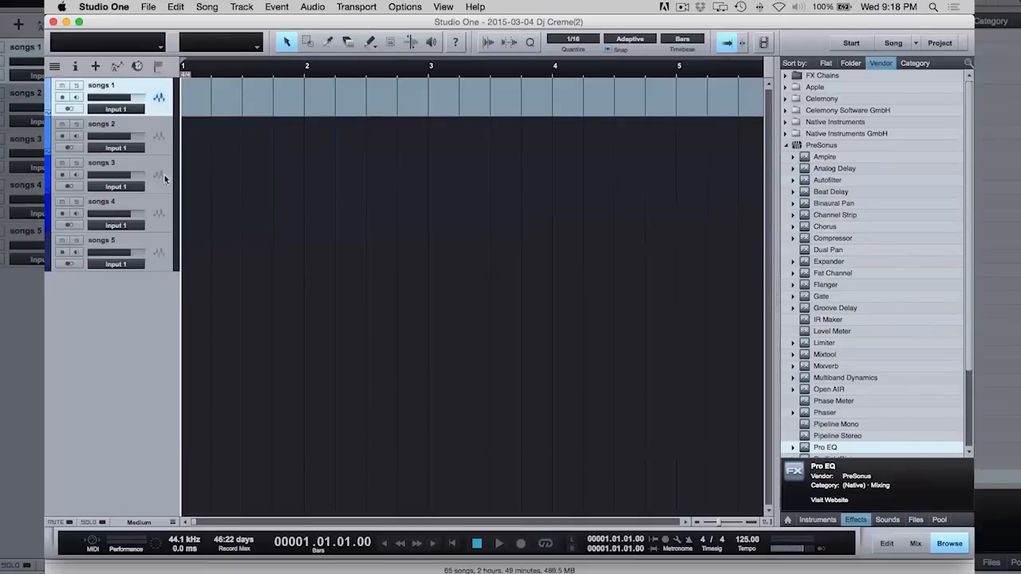
shift+click(161, 252)
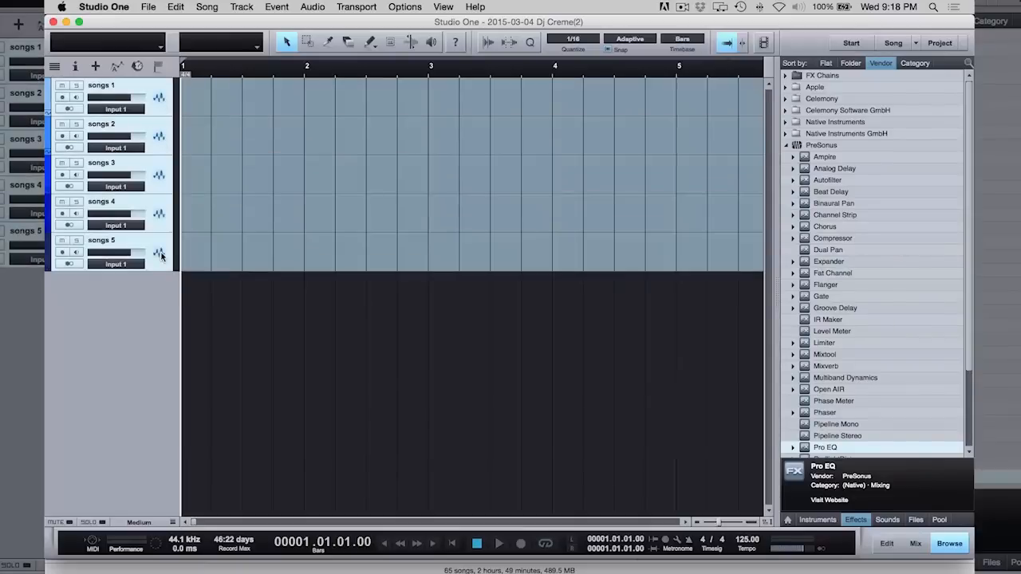
right_click(161, 252)
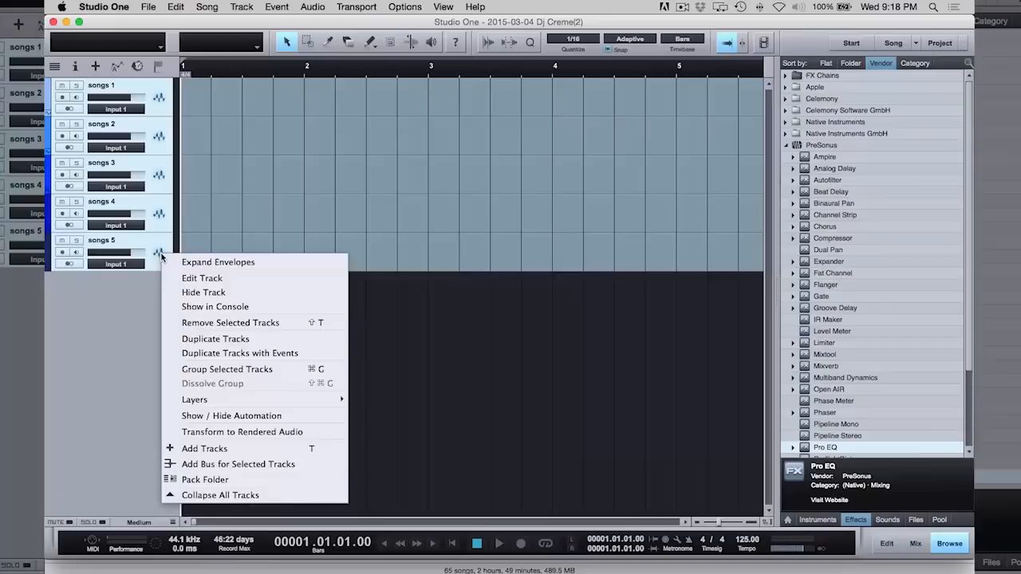
click(218, 472)
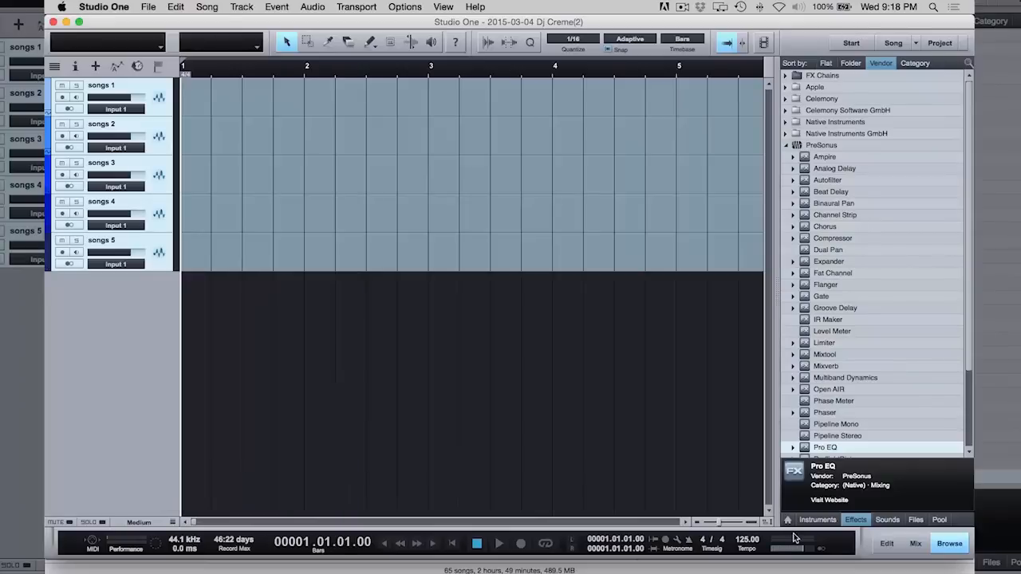
Step: Show the mixer console and rename the new bus as music
click(915, 543)
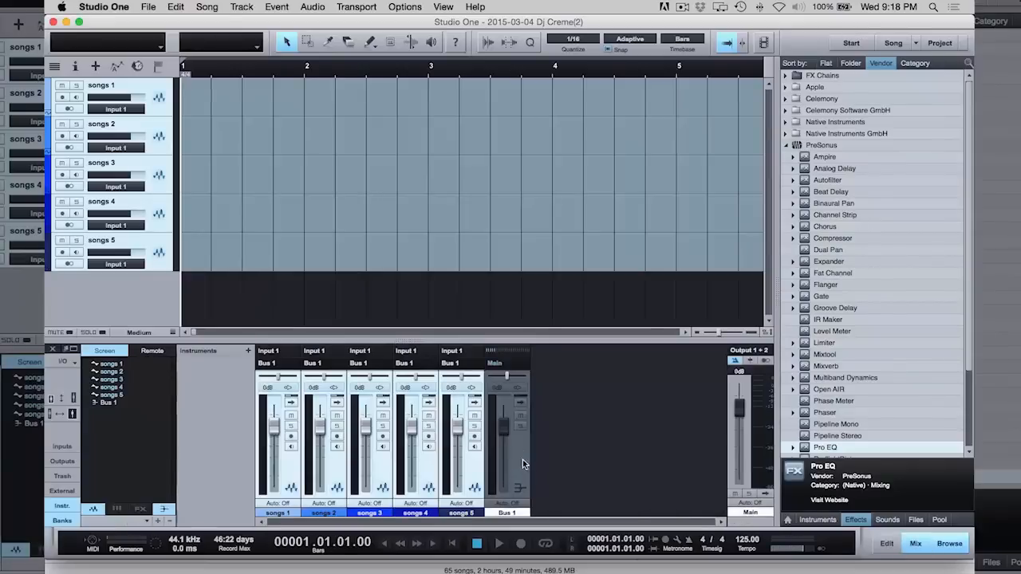
click(522, 431)
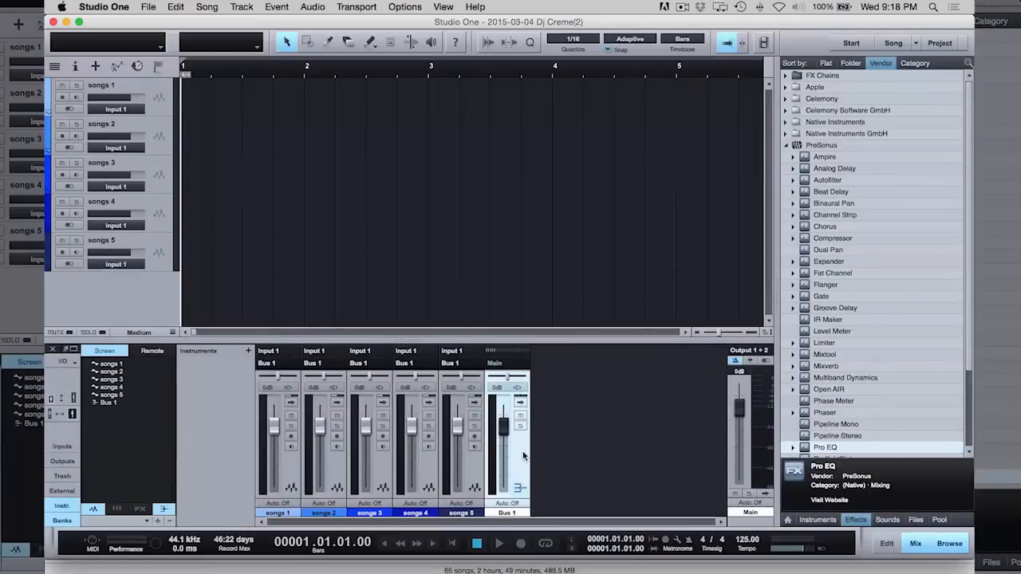
double_click(507, 512)
text(music)
key(Return)
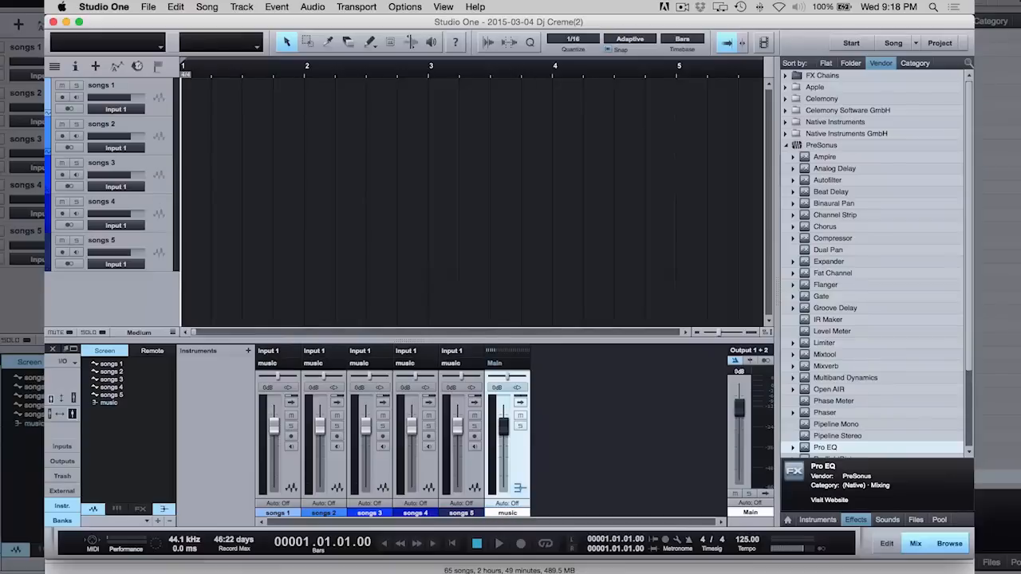
Step: Insert a Compressor on the music bus and move its window clear of the browser
click(521, 405)
click(581, 351)
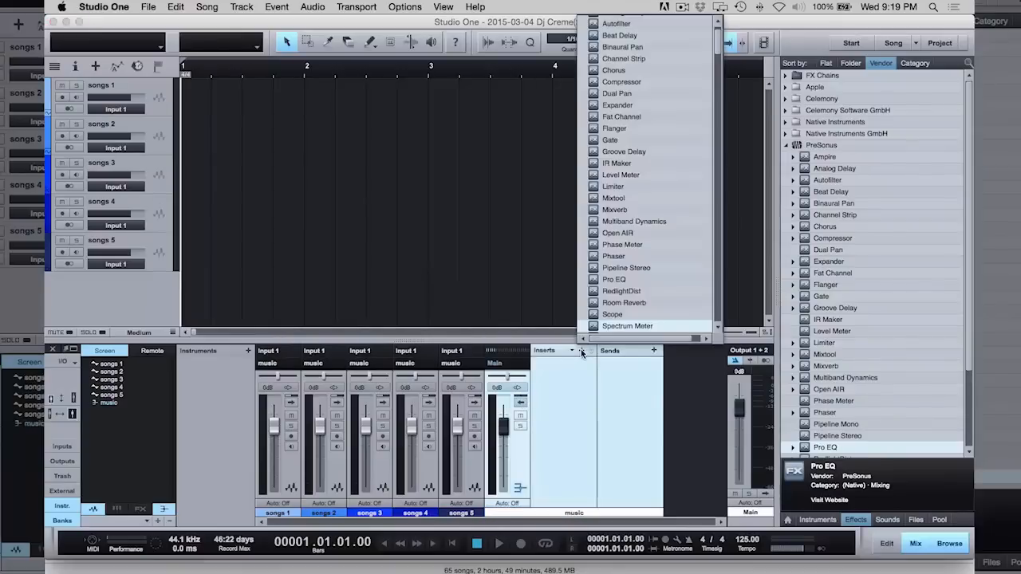
click(626, 81)
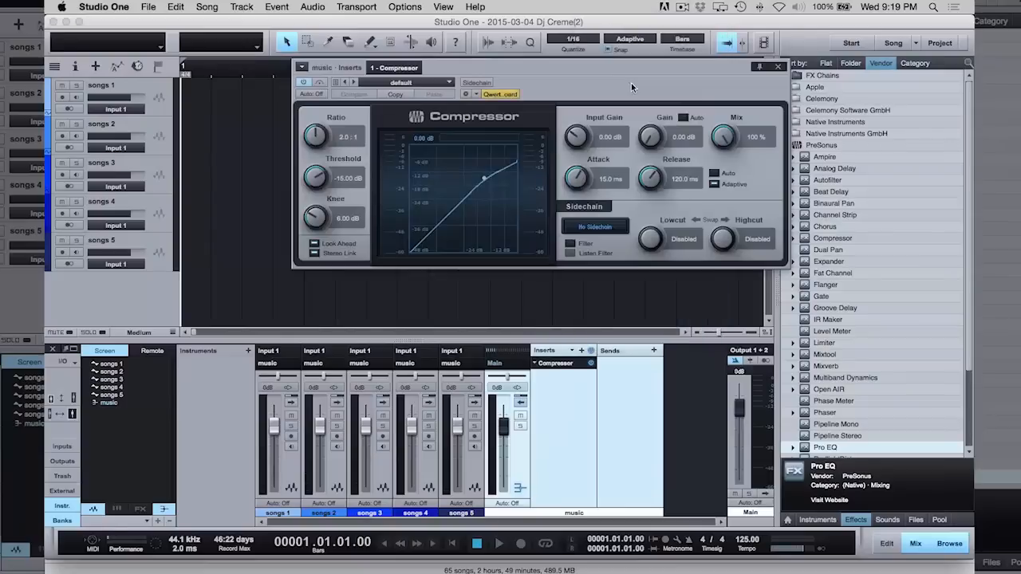
drag(621, 78, 581, 103)
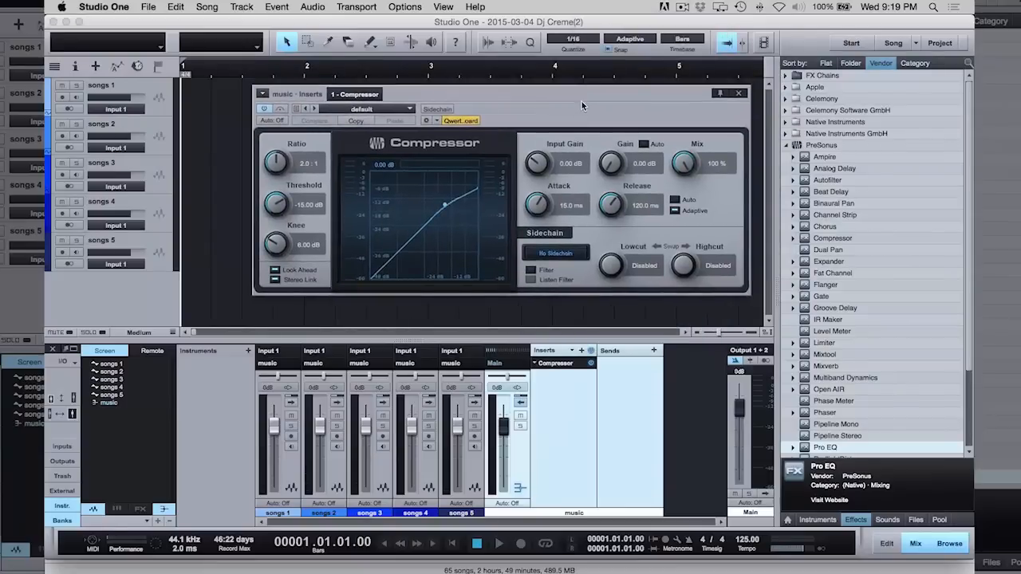
Step: Load the Pump preset from the Misc group in the music bus compressor
click(410, 110)
click(372, 180)
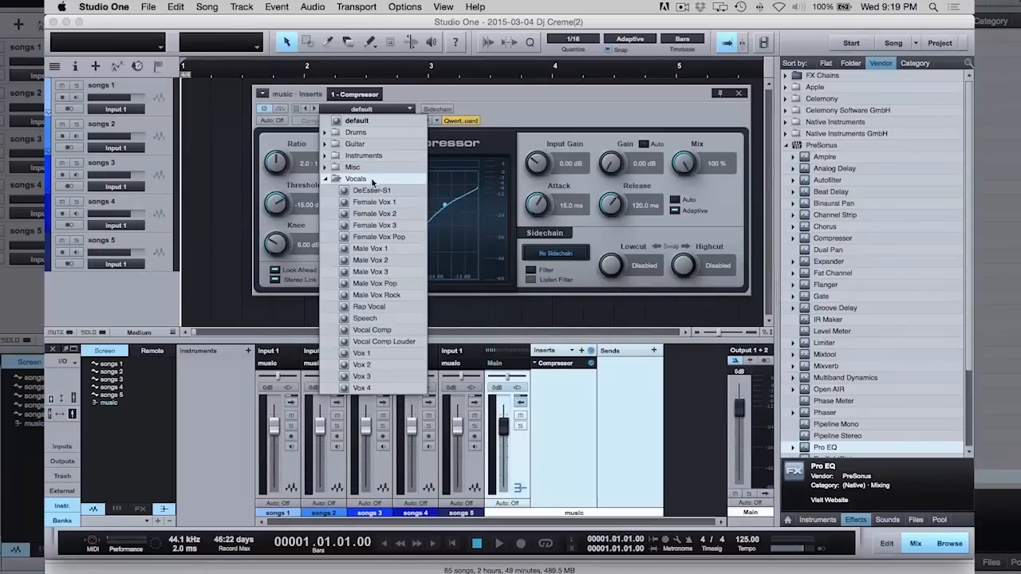
click(371, 166)
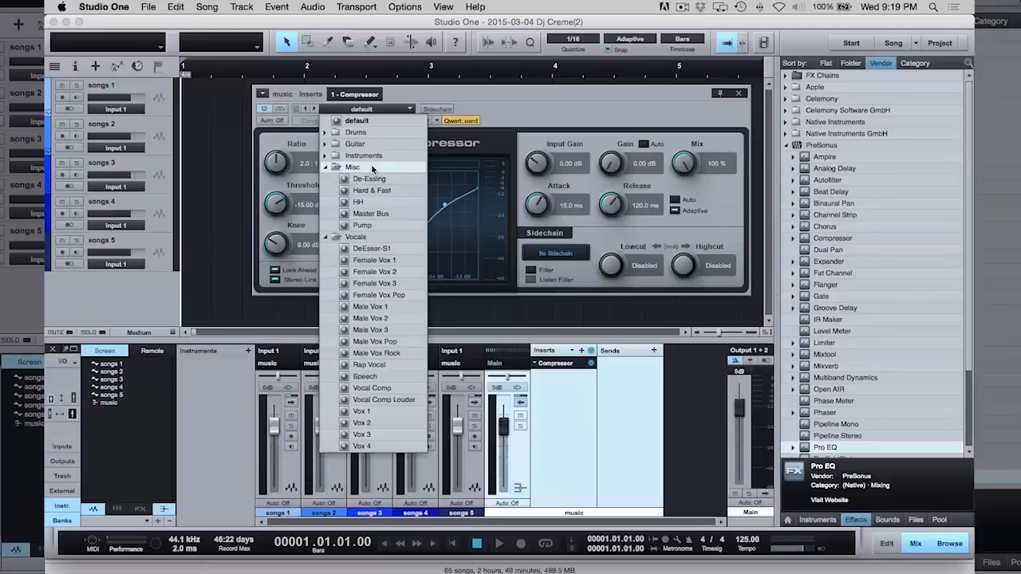
click(362, 226)
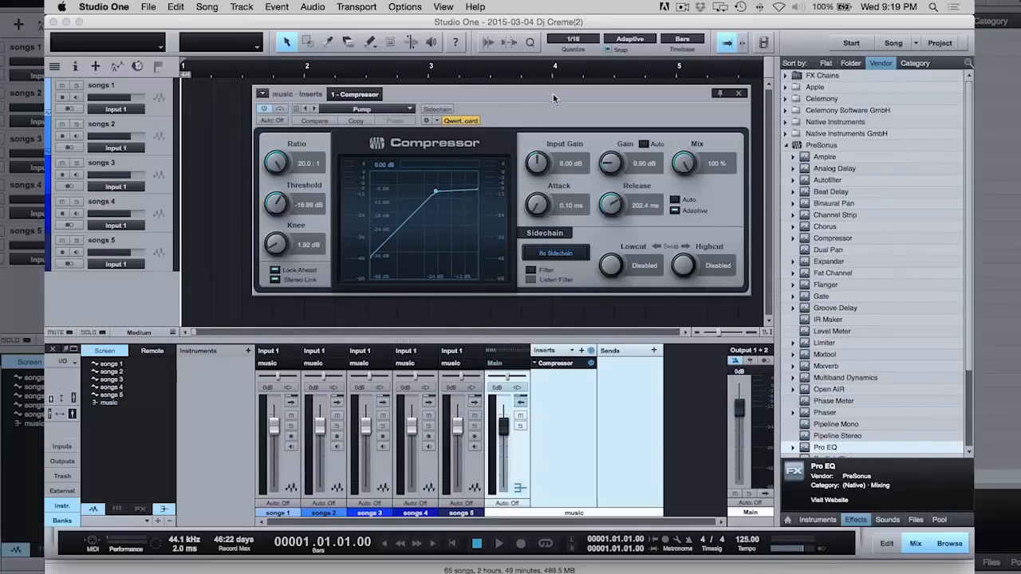
Step: Set the compressor's input gain and output gain both to 0 dB
drag(541, 166, 533, 177)
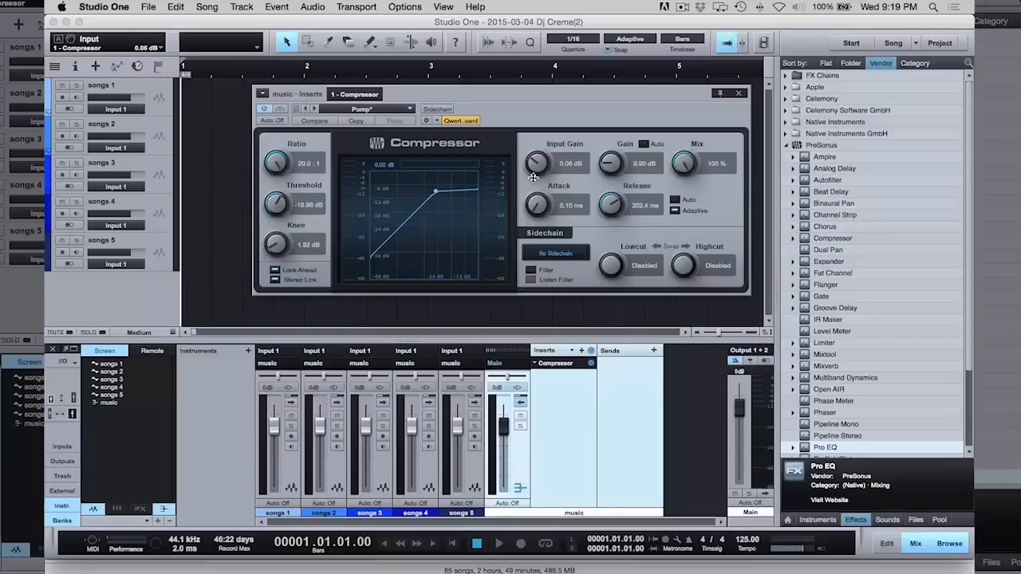
double_click(571, 164)
text(0)
key(Return)
double_click(617, 166)
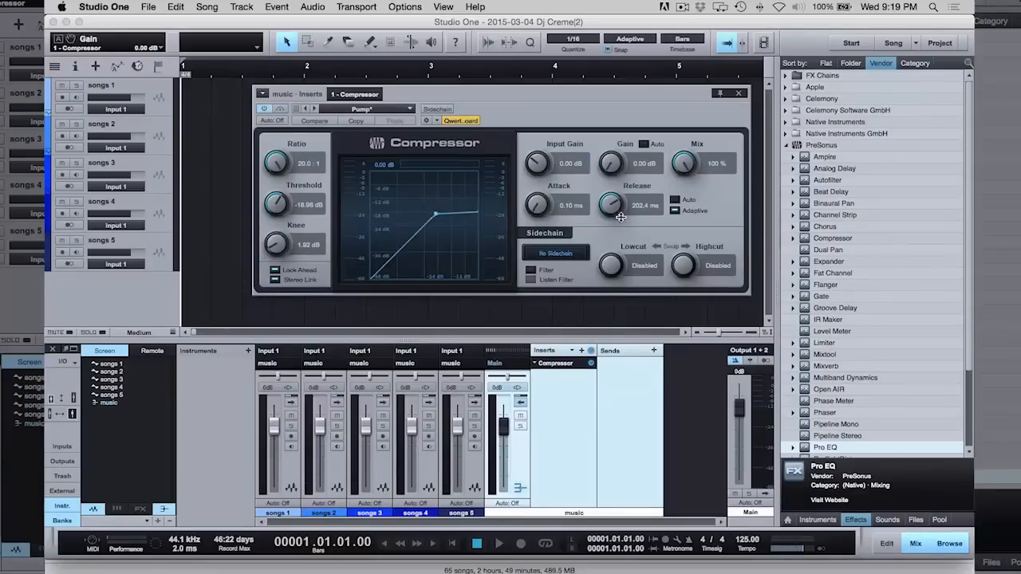
Step: Enable the external sidechain on the music bus compressor and close its window
click(443, 111)
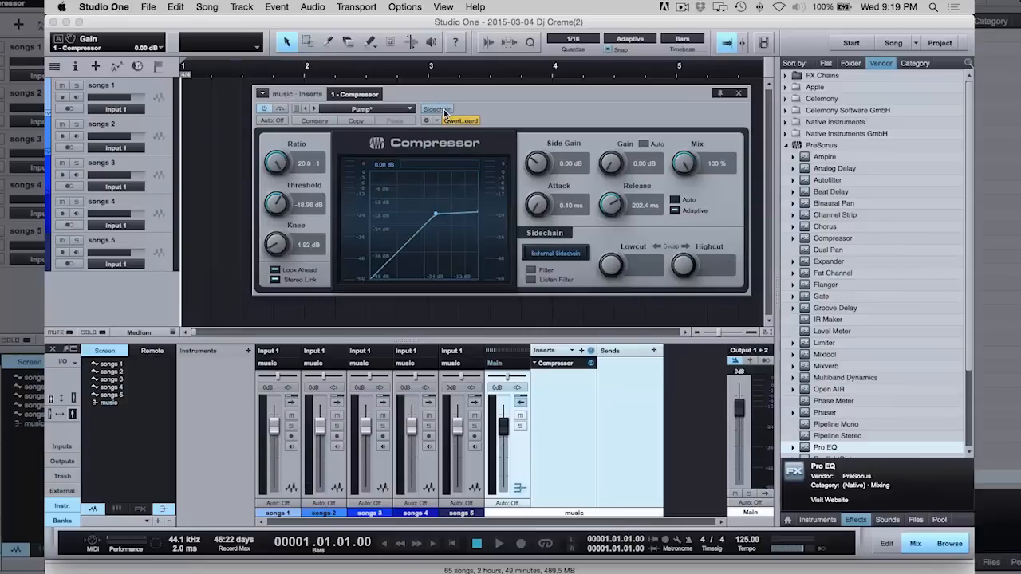
click(443, 111)
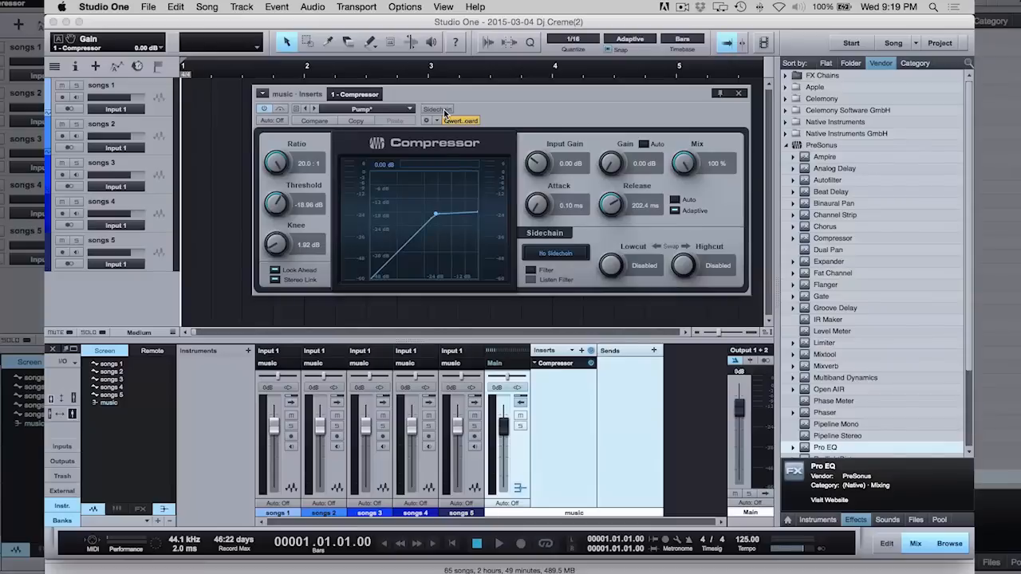
click(444, 111)
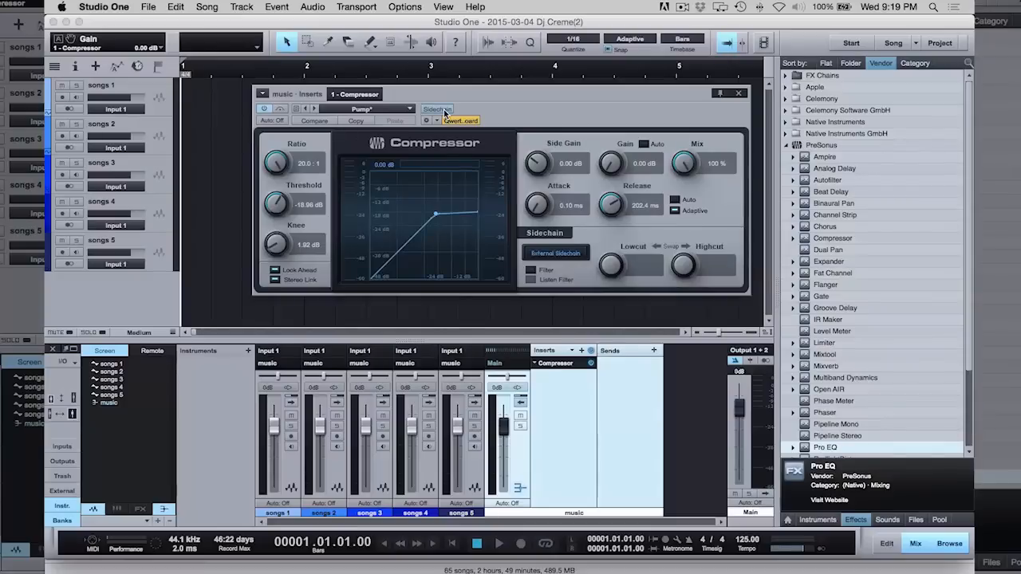
click(741, 94)
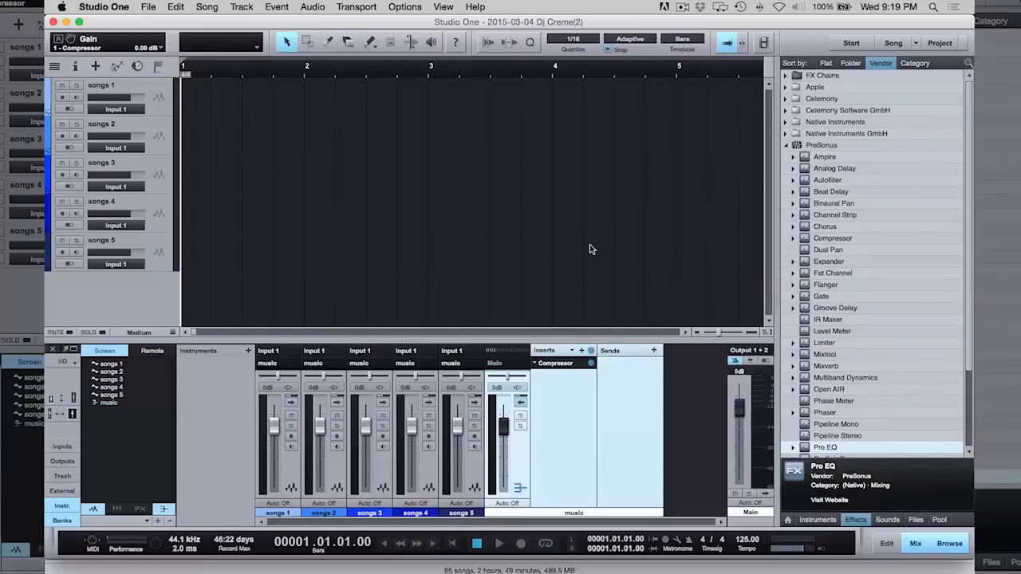
Step: Hide the mixer console and show the Files browser
click(54, 349)
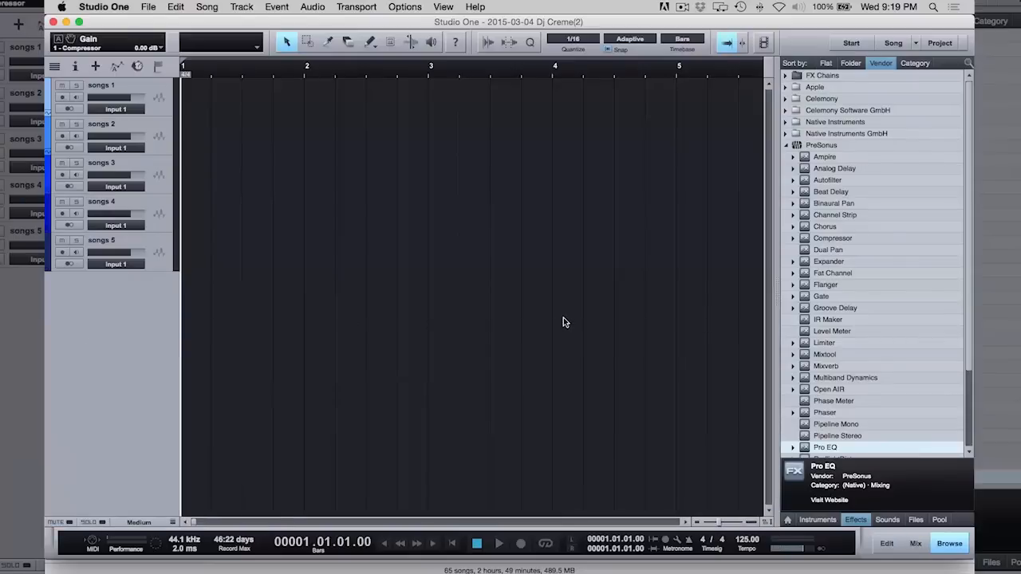
click(917, 520)
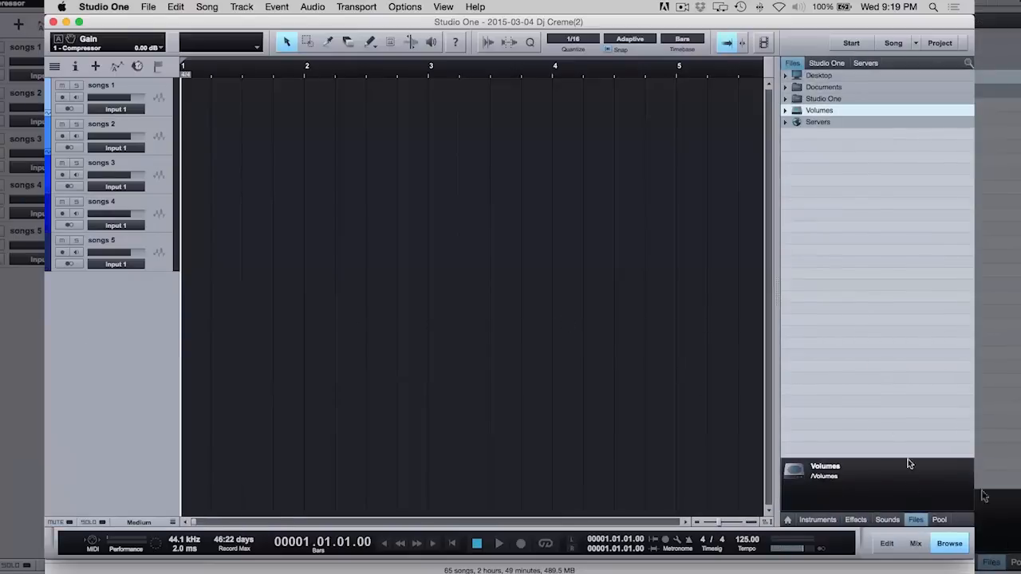
click(553, 327)
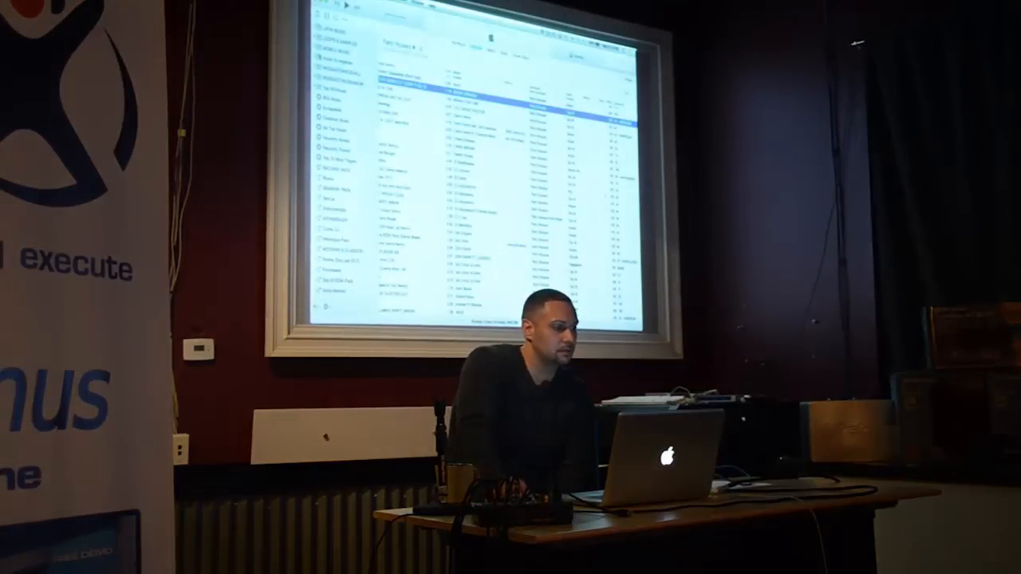
Step: Select the DROPS playlist in the iTunes library and reposition the iTunes window so the song's arrangement shows beside it
scroll(342, 183, up, 5)
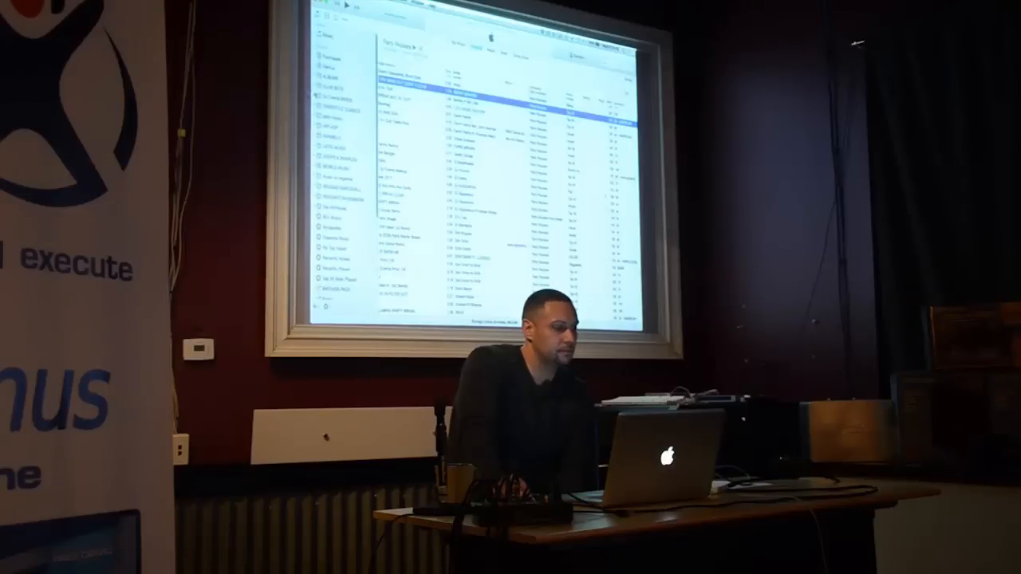
click(317, 96)
click(333, 168)
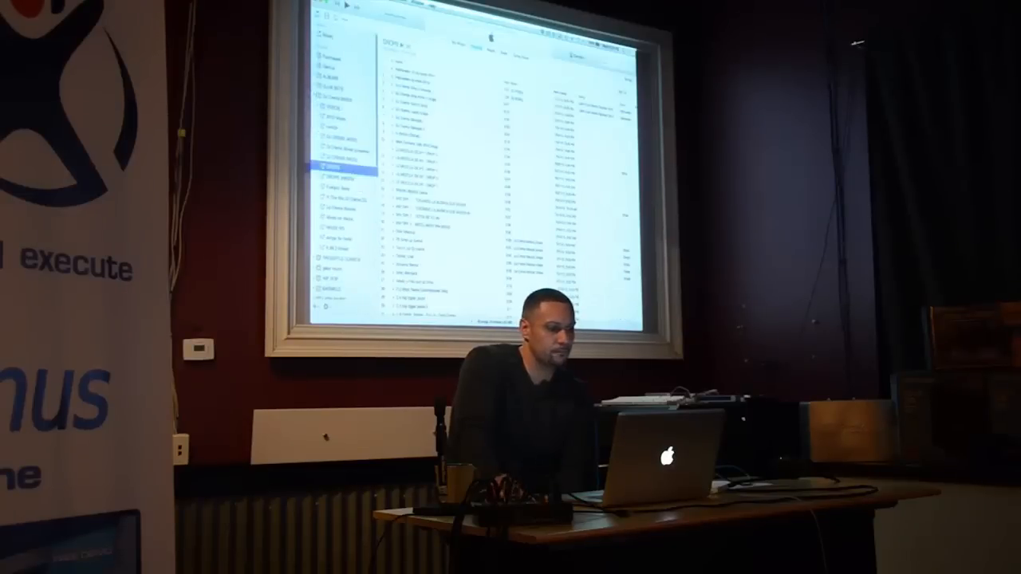
drag(387, 11, 516, 48)
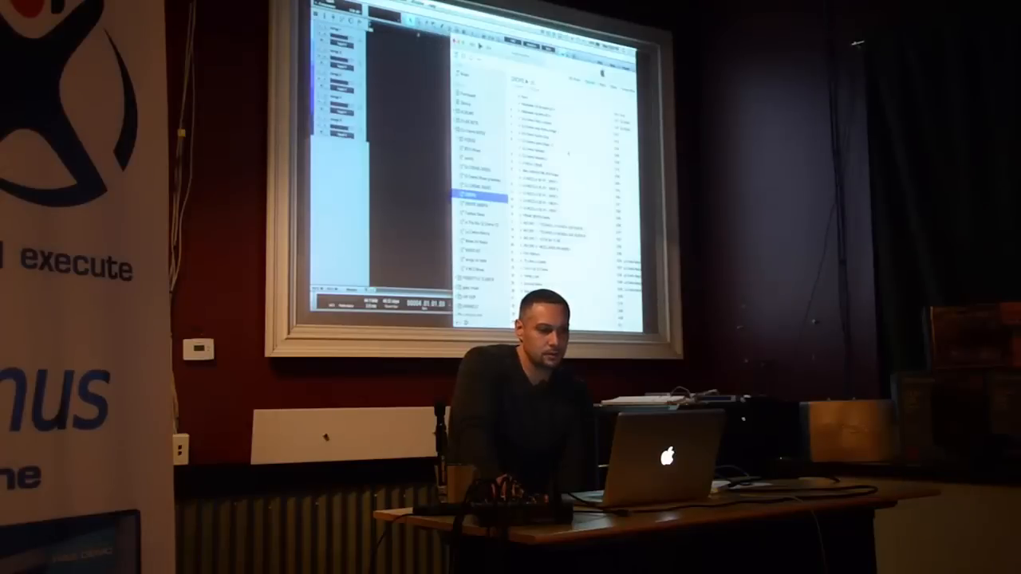
Step: Find the DJ voice clip in the DROPS playlist and add it to the arrangement as a new audio track below songs 5
scroll(569, 153, down, 2)
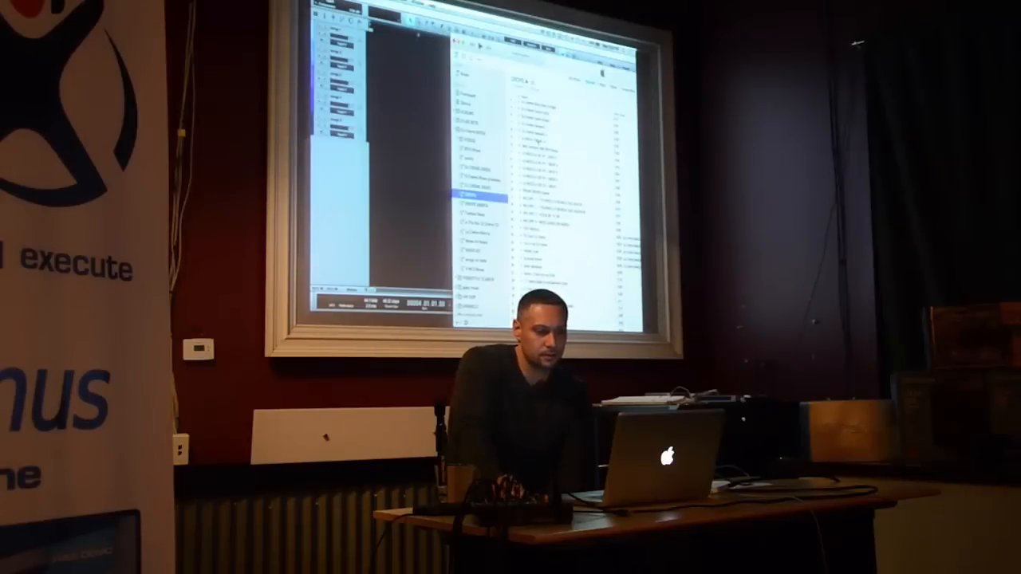
scroll(539, 142, down, 2)
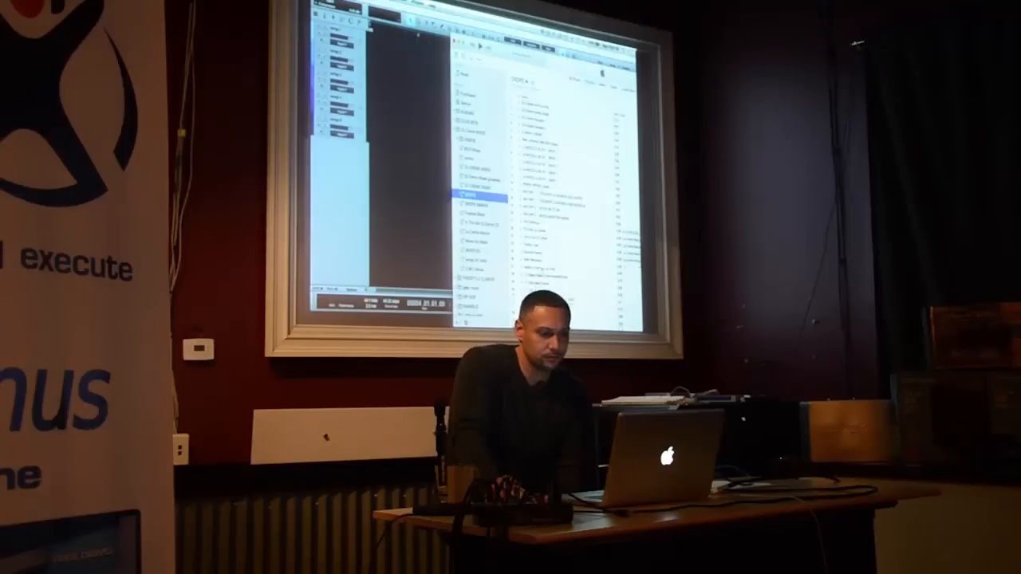
scroll(558, 200, down, 5)
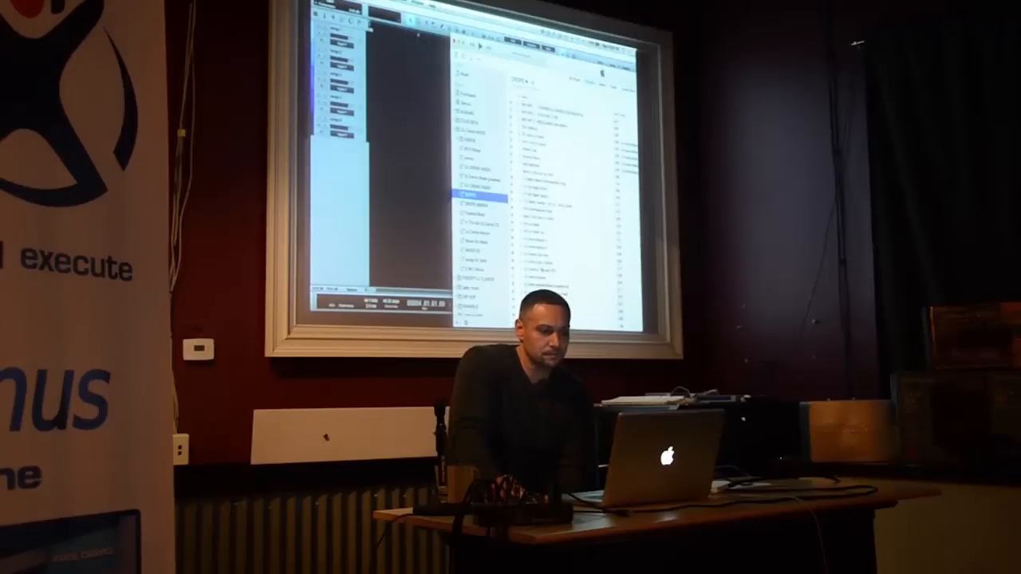
drag(545, 272, 407, 188)
click(421, 201)
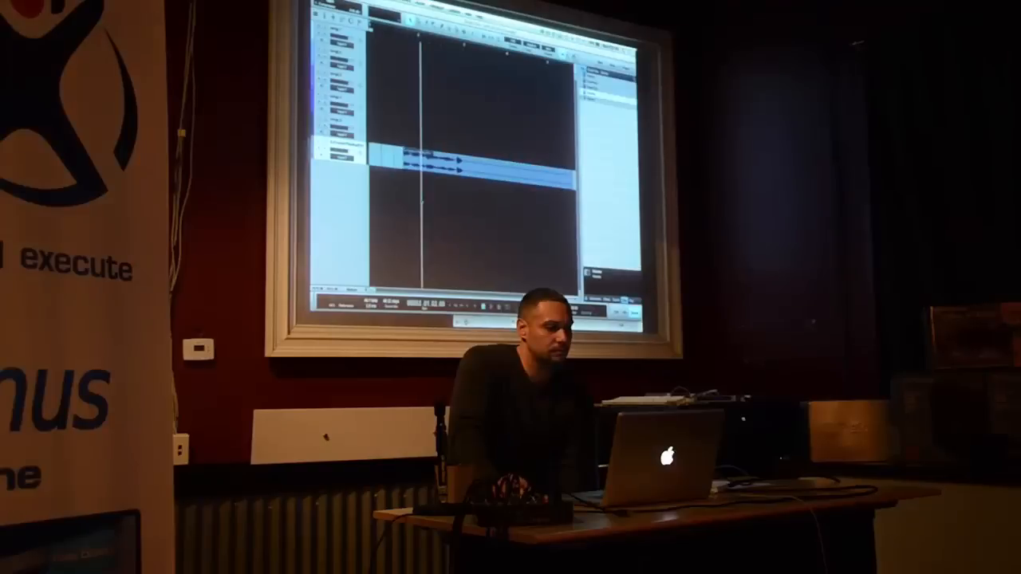
Step: Move the DJ voice clip along its own track to start at bar 362
click(450, 185)
key(w)
key(w)
key(w)
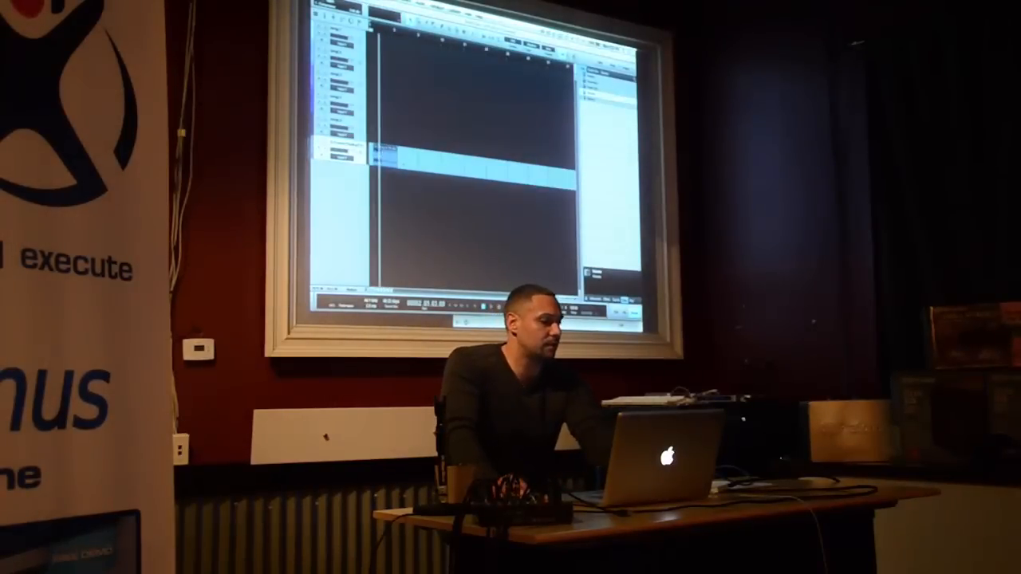
drag(397, 159, 518, 177)
key(w)
key(w)
key(w)
key(w)
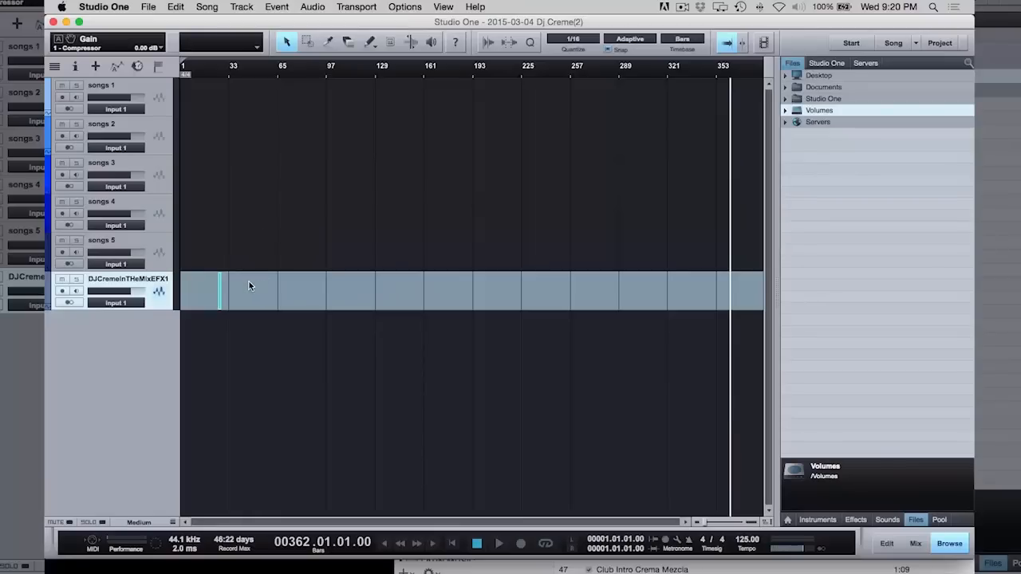
key(Delete)
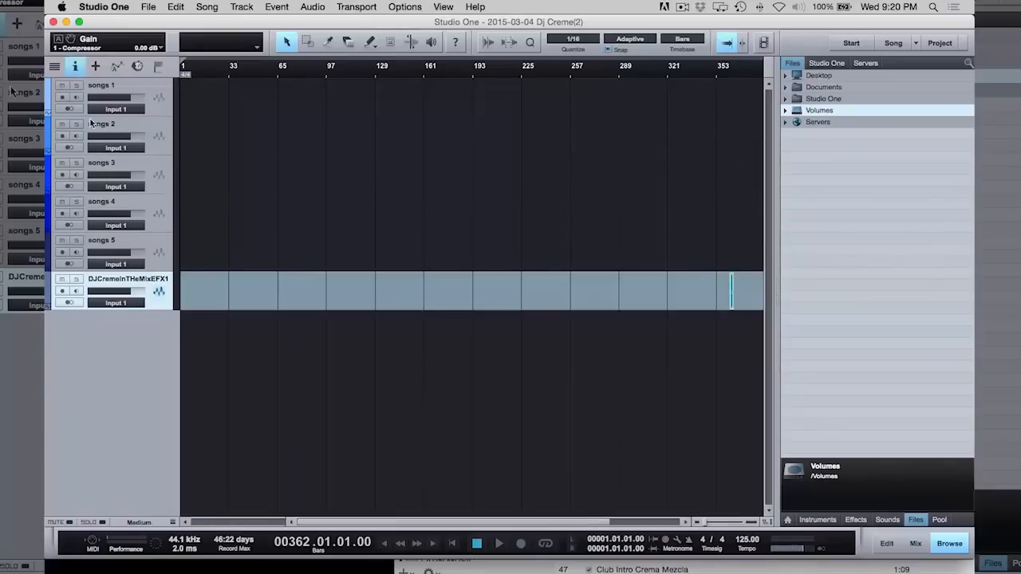
Step: Show the voice clip track's inspector and add a send to the sidechain of the music bus compressor
click(75, 66)
drag(94, 301, 123, 447)
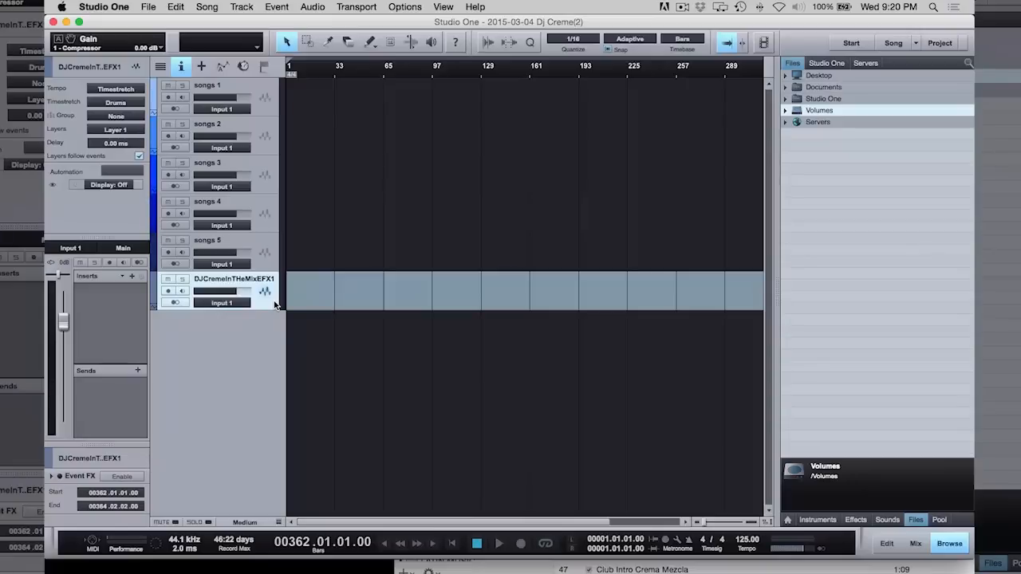
click(138, 371)
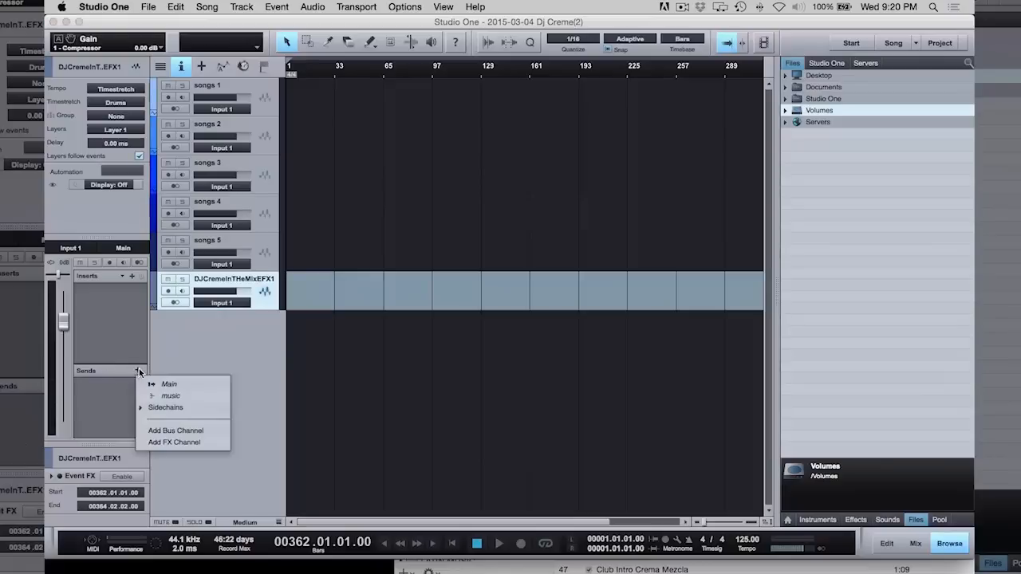
click(158, 407)
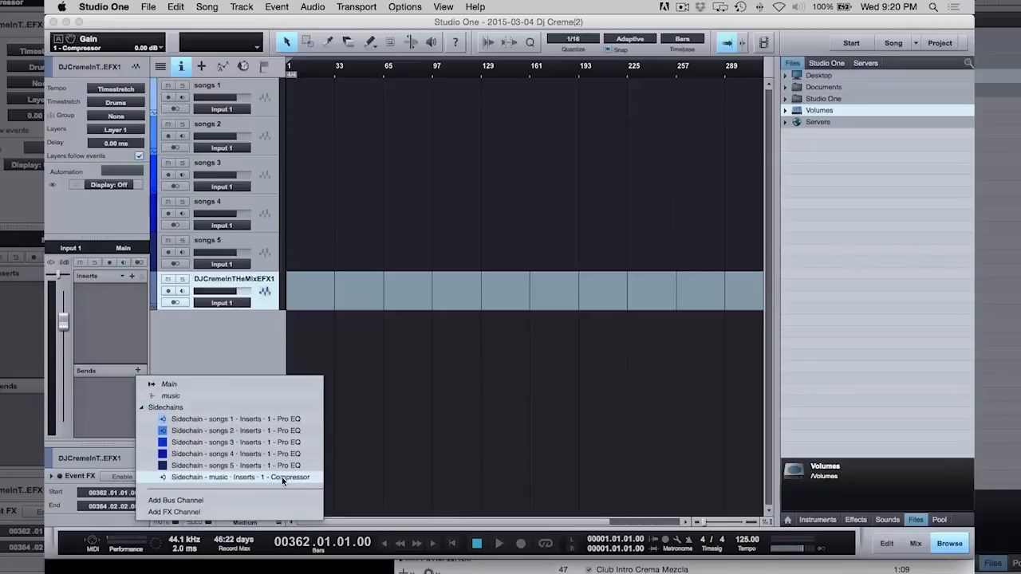
click(282, 477)
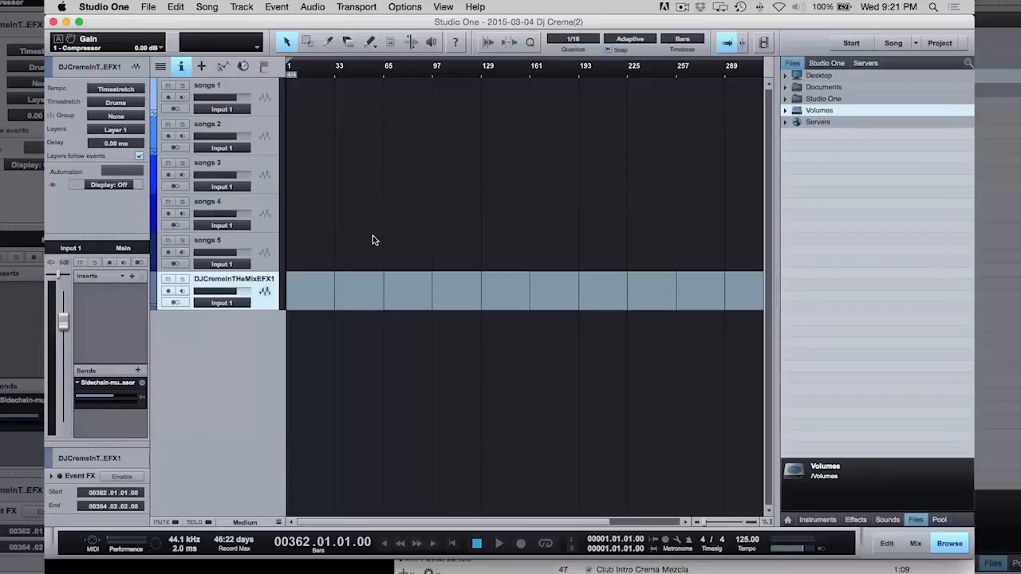
Step: Save the song as a template titled Mixes
key(w)
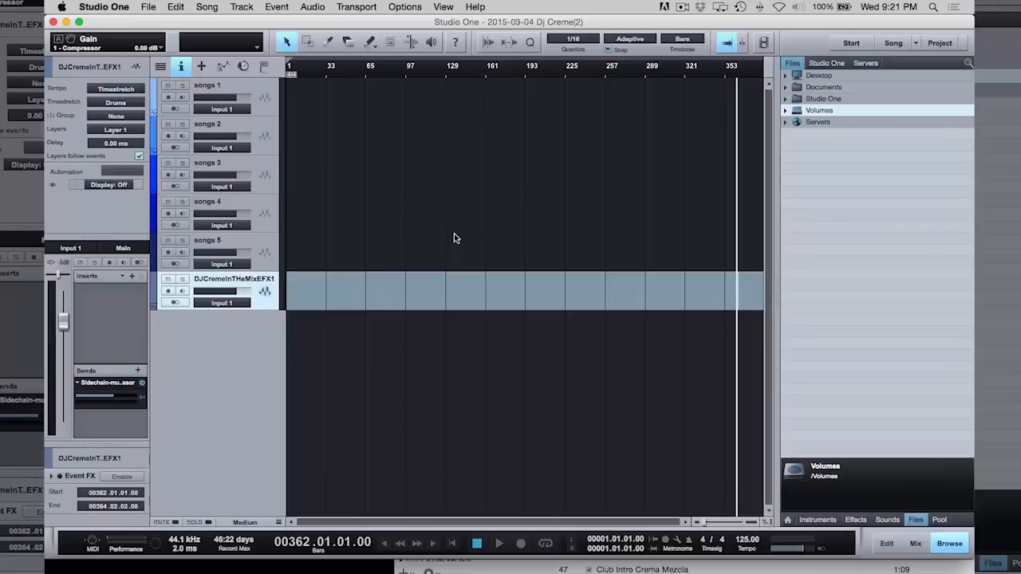
click(152, 8)
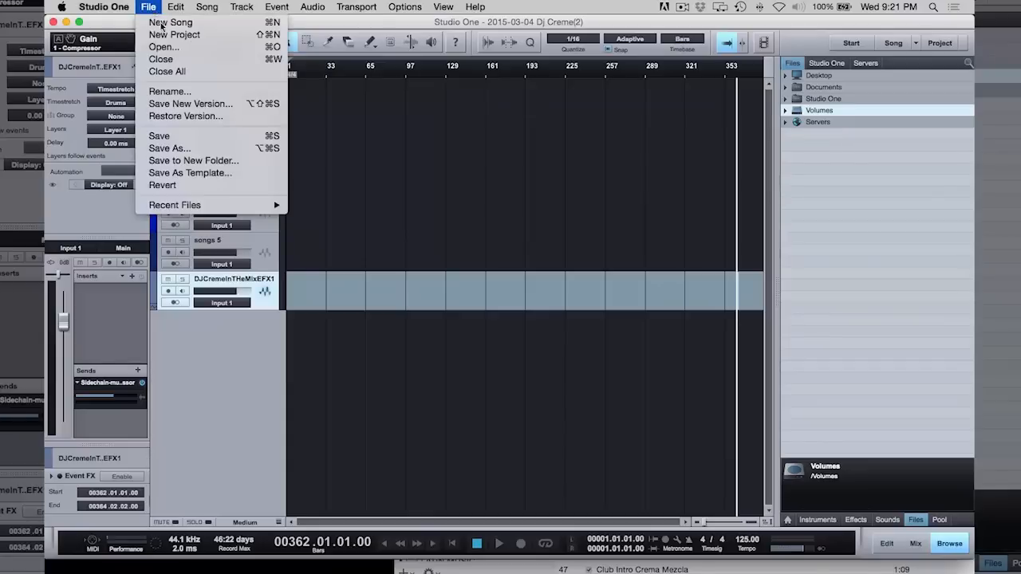
click(187, 174)
click(550, 153)
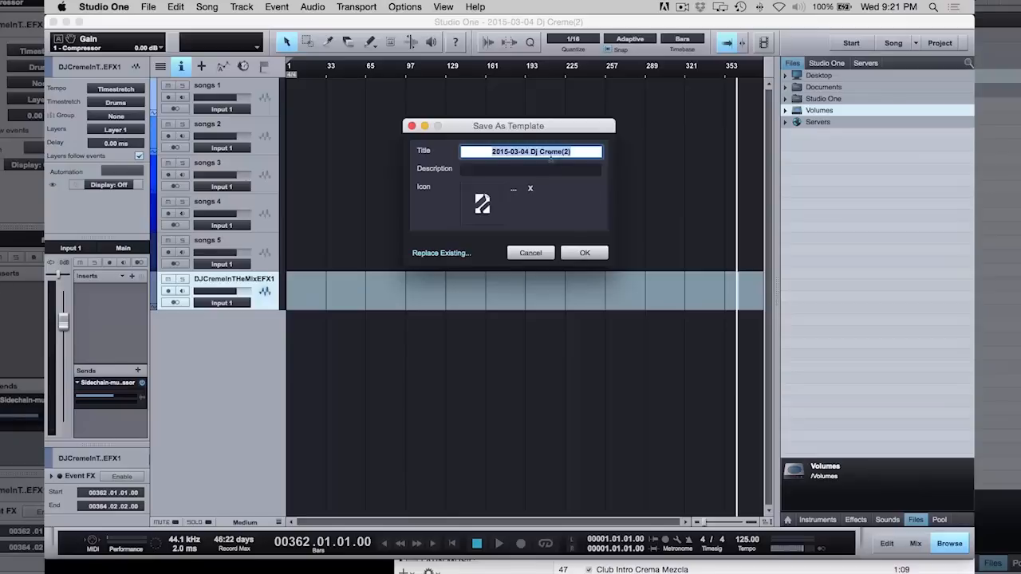
text(Mixes)
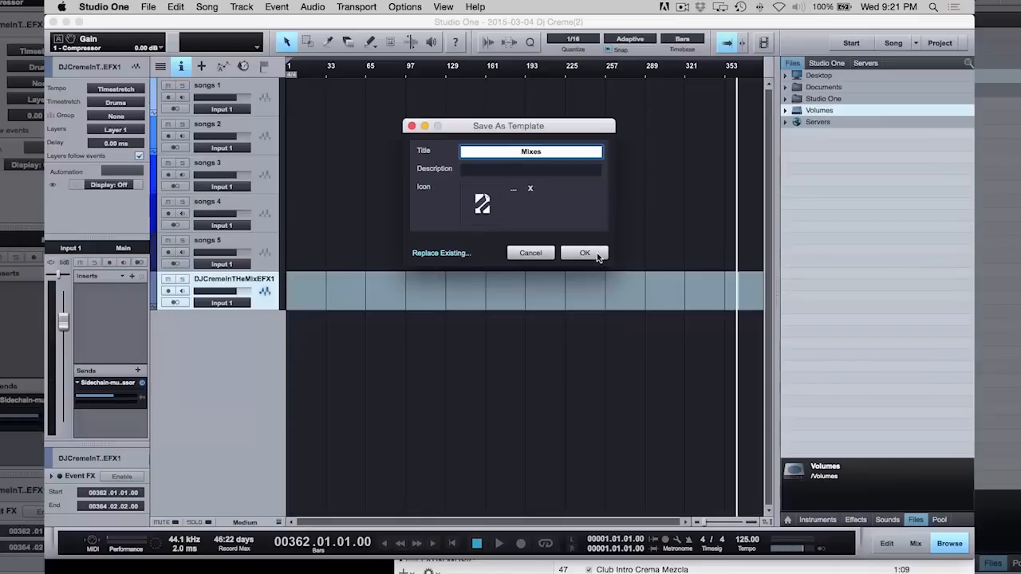
click(585, 253)
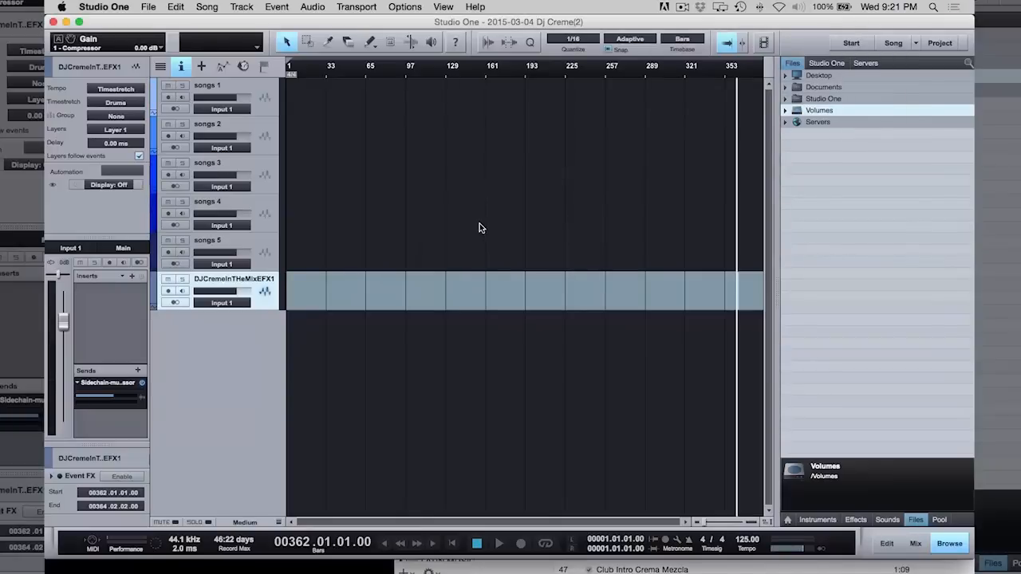
Step: Close the newly built song without saving and delete the files created since the last save
key(super+w)
click(461, 211)
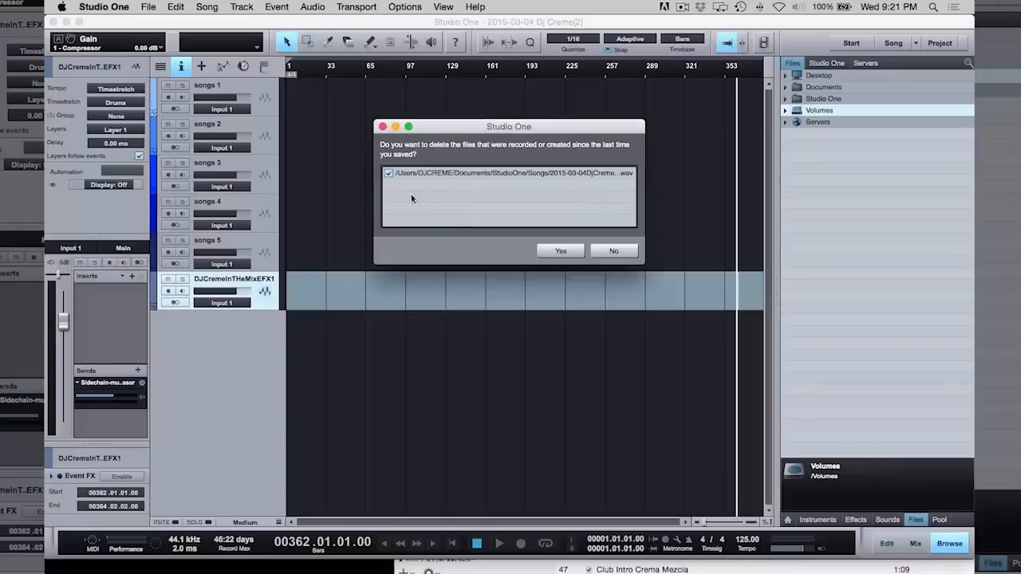
click(561, 248)
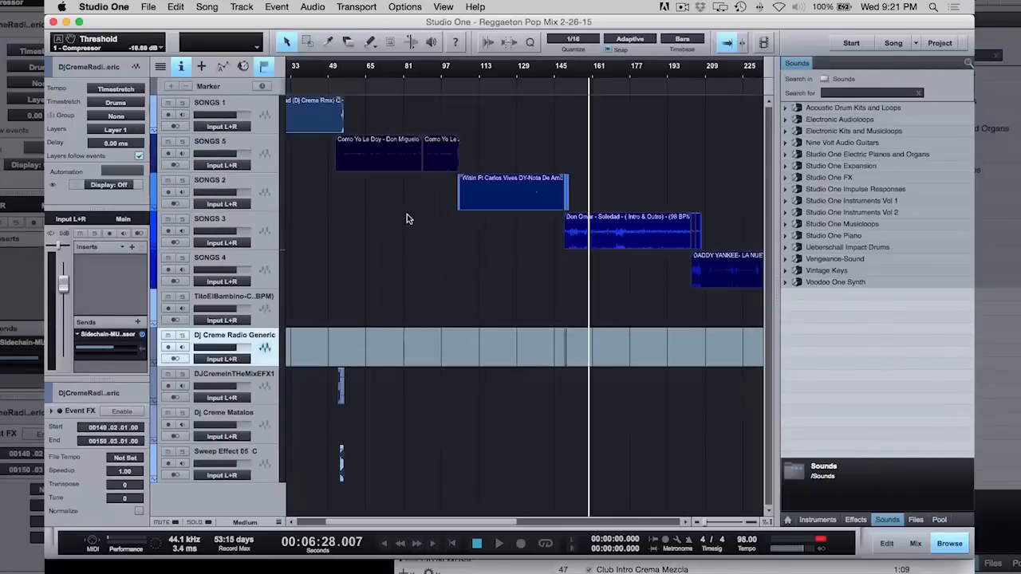
Step: Close the Reggaeton Pop Mix 2-26-15 song and the remaining empty song without saving changes
key(super+w)
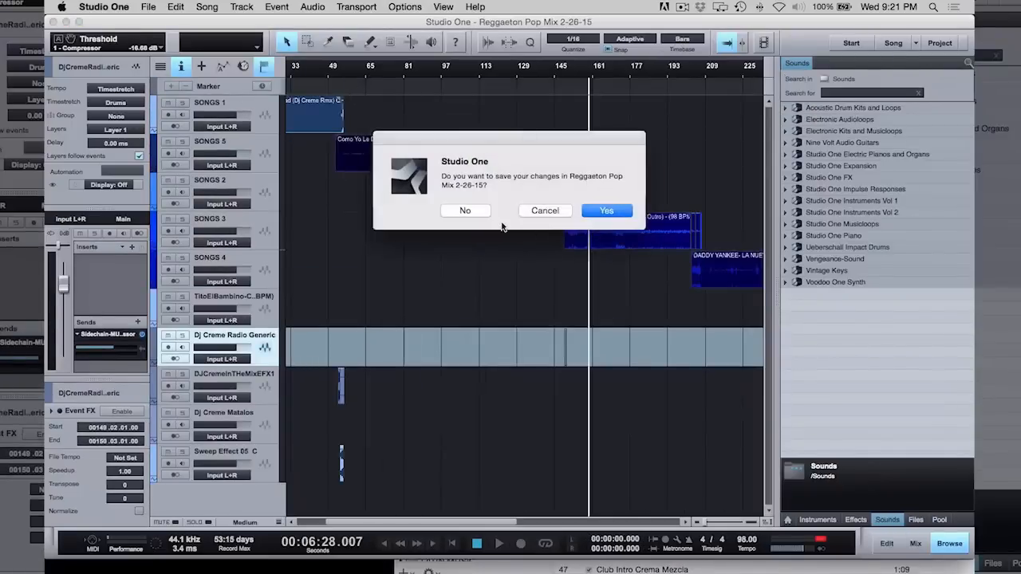
click(465, 210)
click(559, 248)
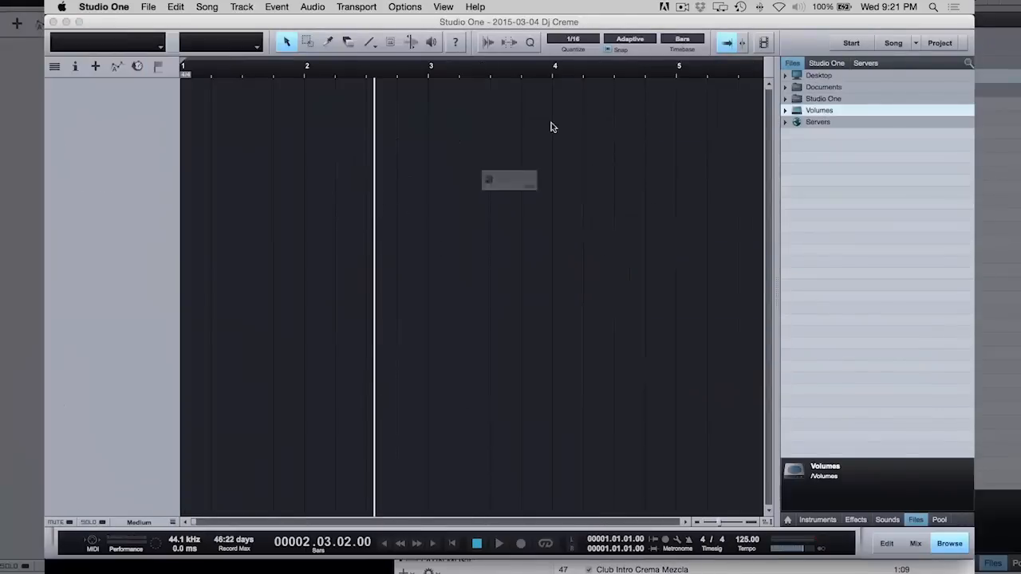
click(474, 212)
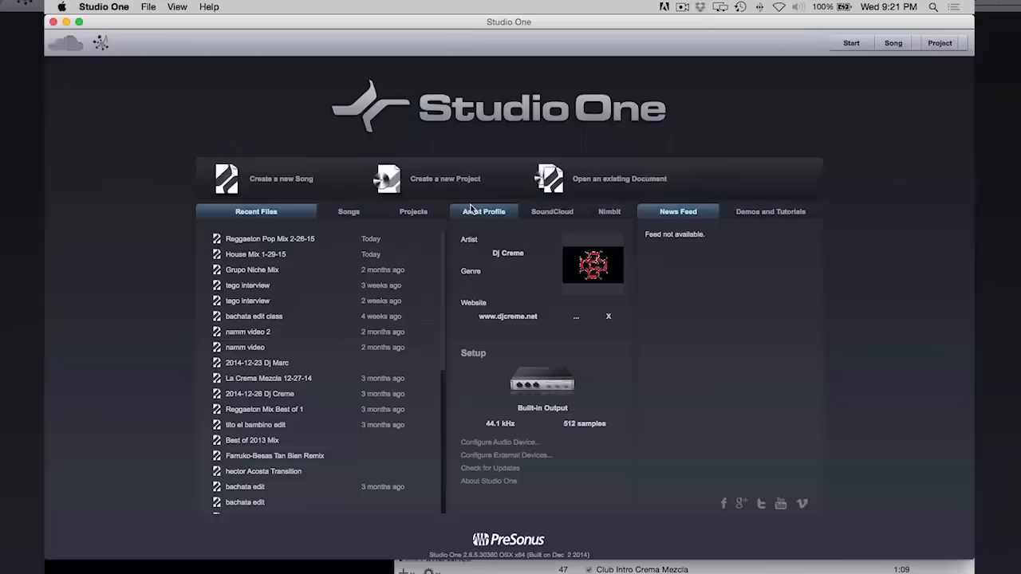
Step: Create a new song from the Mixes user template and dismiss the missing files dialog
click(291, 181)
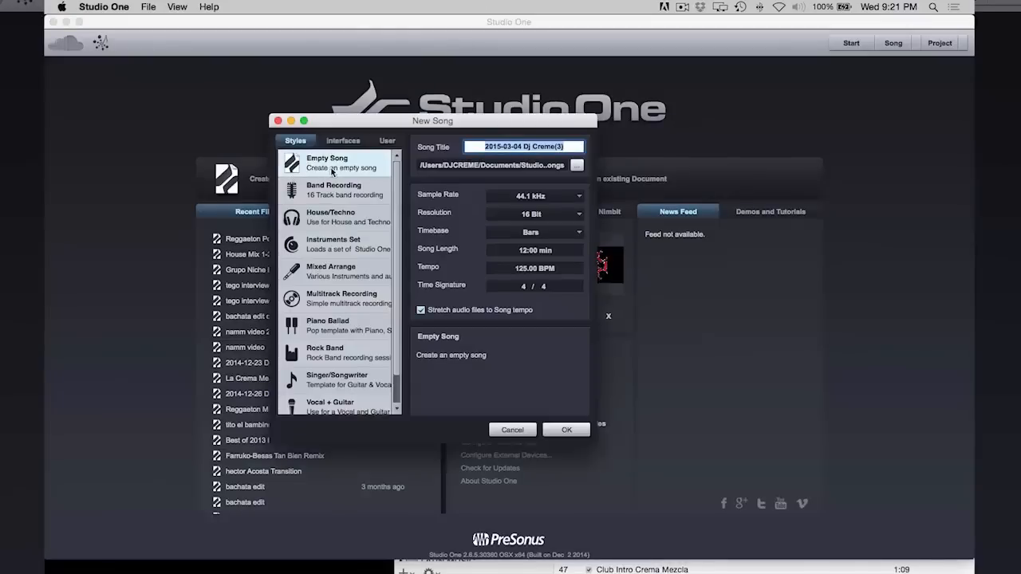
click(387, 142)
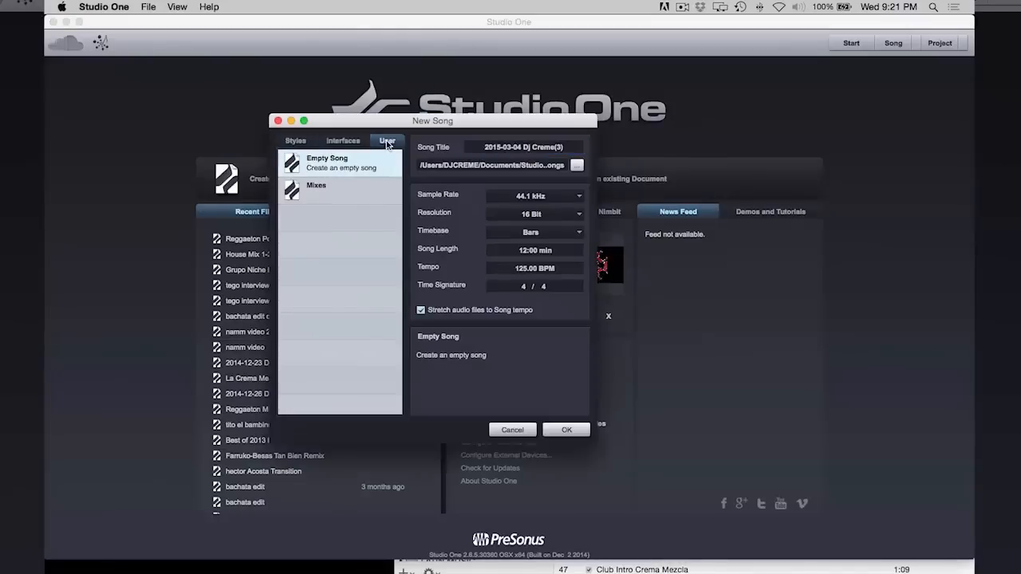
click(319, 196)
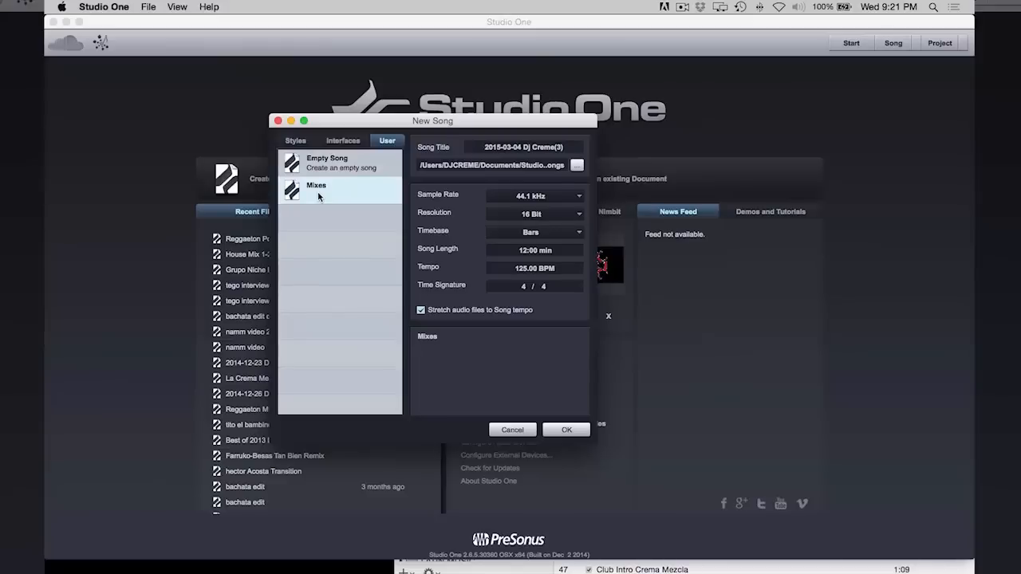
click(580, 432)
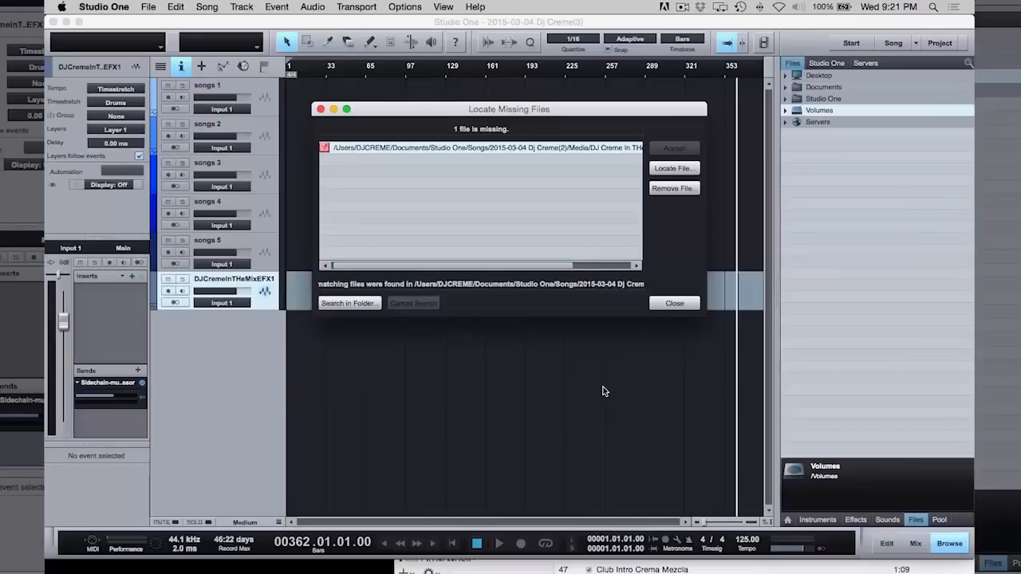
click(680, 306)
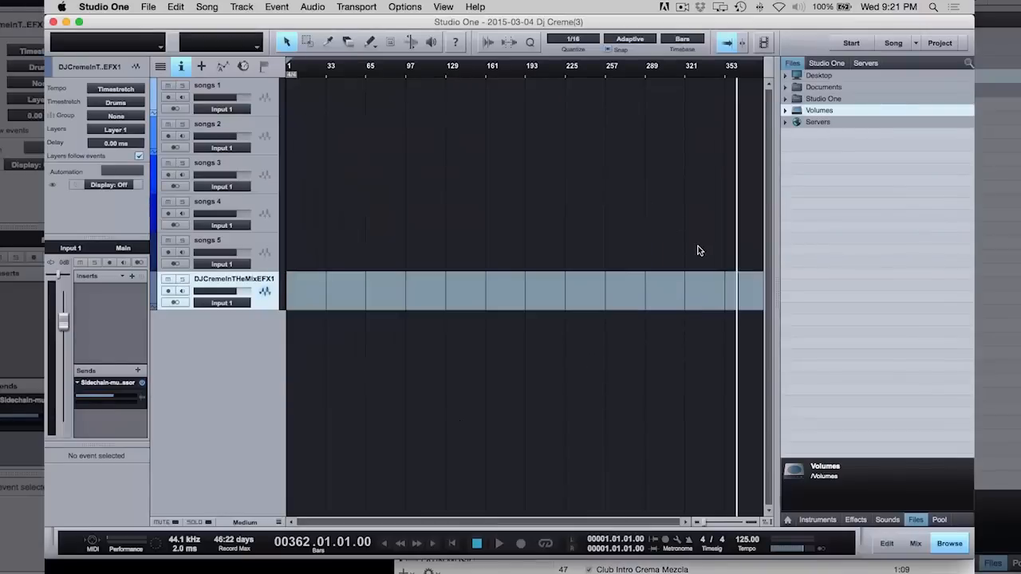
Step: Close the template-based song and open Reggaeton Pop Mix 2-26-15 from the recent files
key(e)
key(e)
key(e)
key(w)
key(w)
key(w)
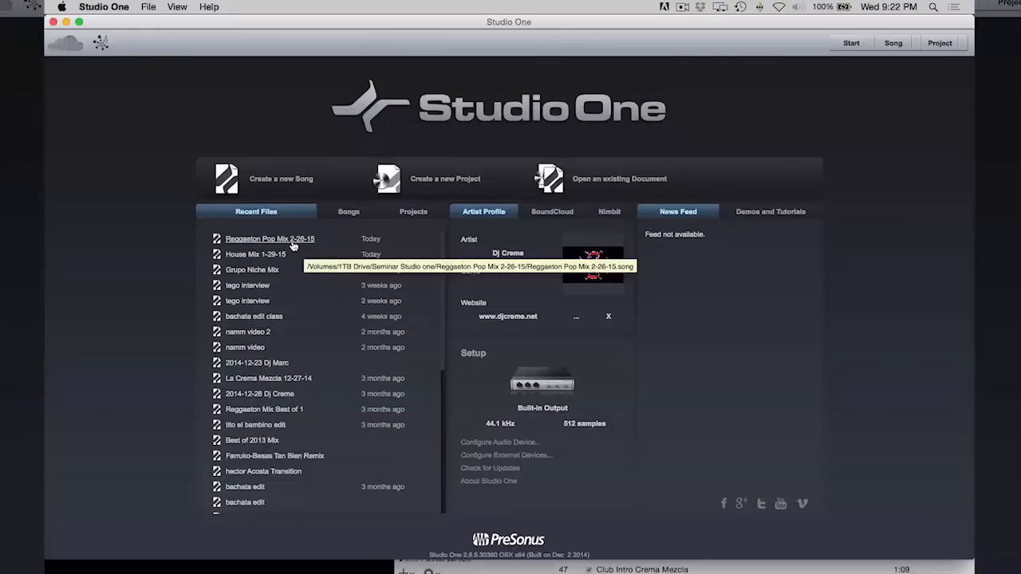
click(292, 243)
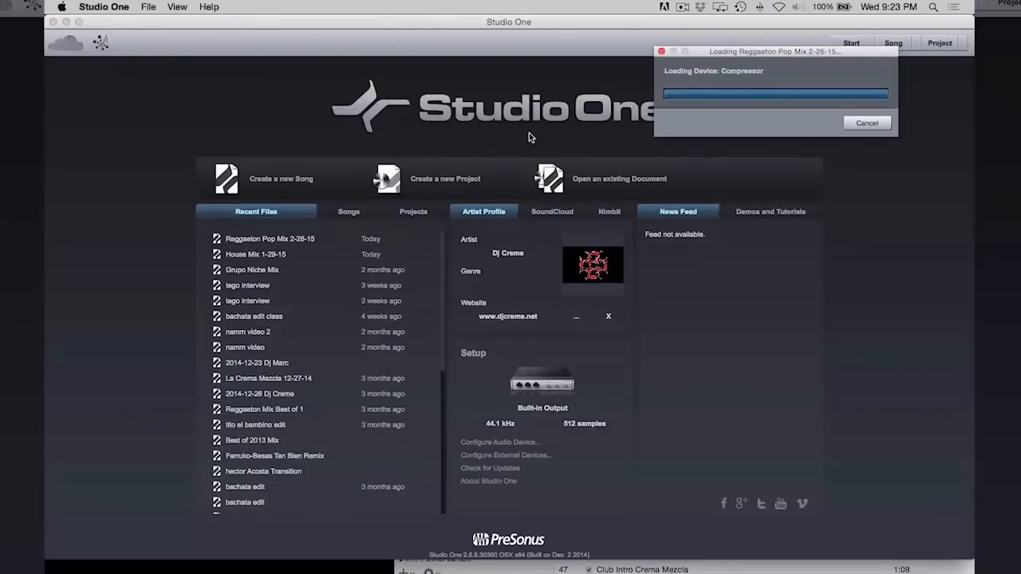
Step: Review the arrangement between the start and end markers and examine the Export Mixdown settings without exporting
scroll(515, 189, right, 10)
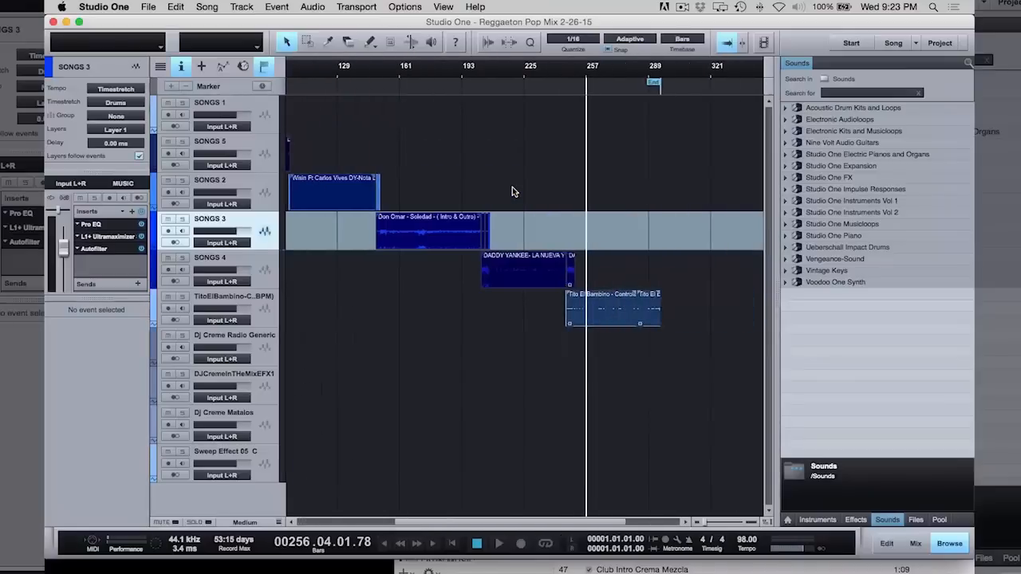
scroll(519, 186, left, 10)
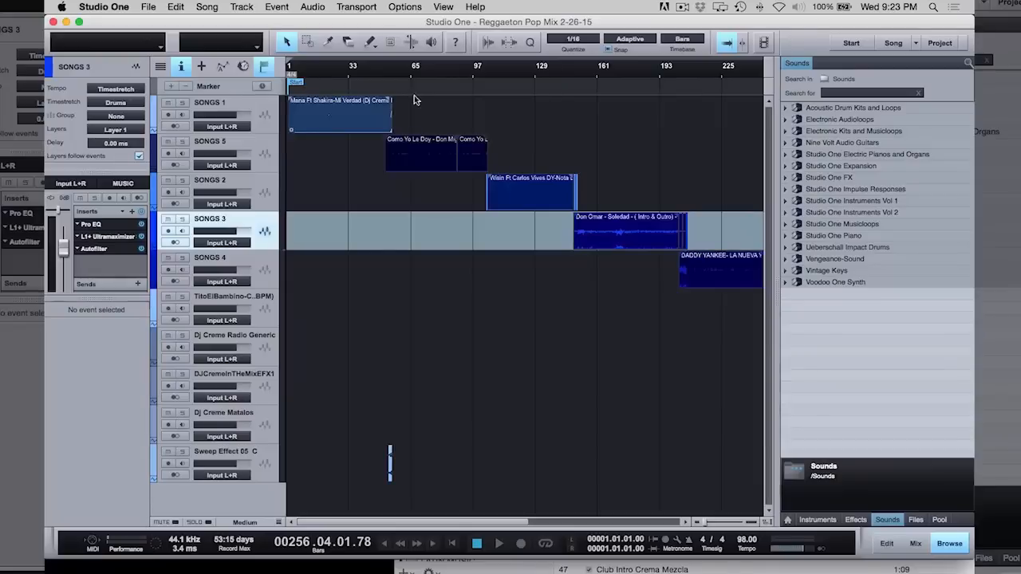
scroll(692, 126, right, 7)
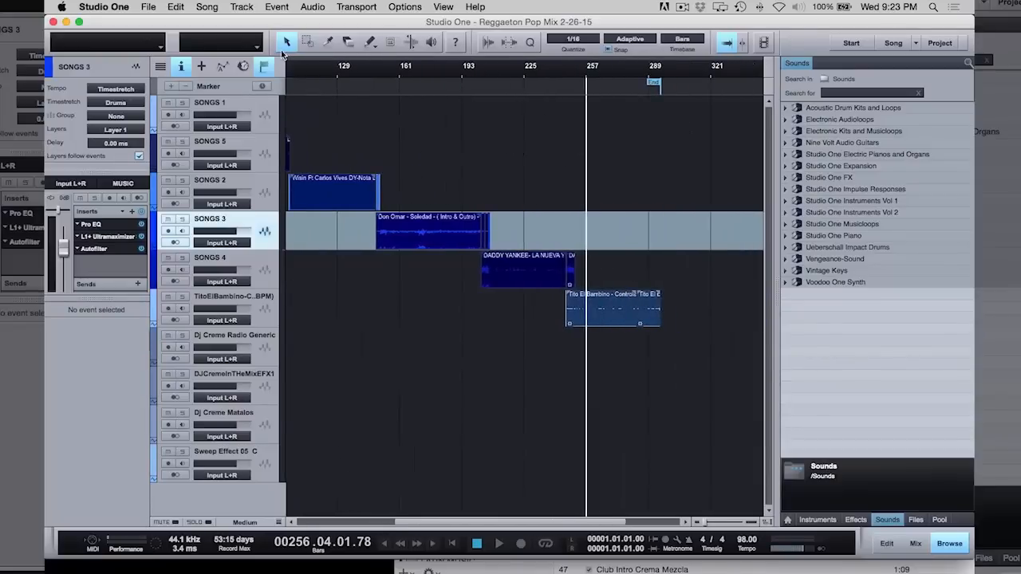
click(208, 8)
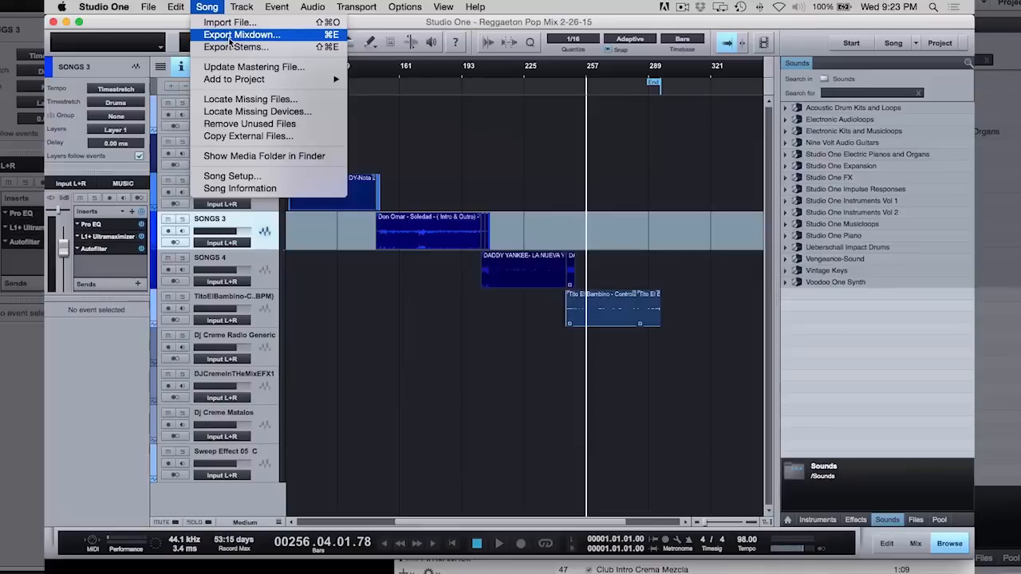
click(230, 37)
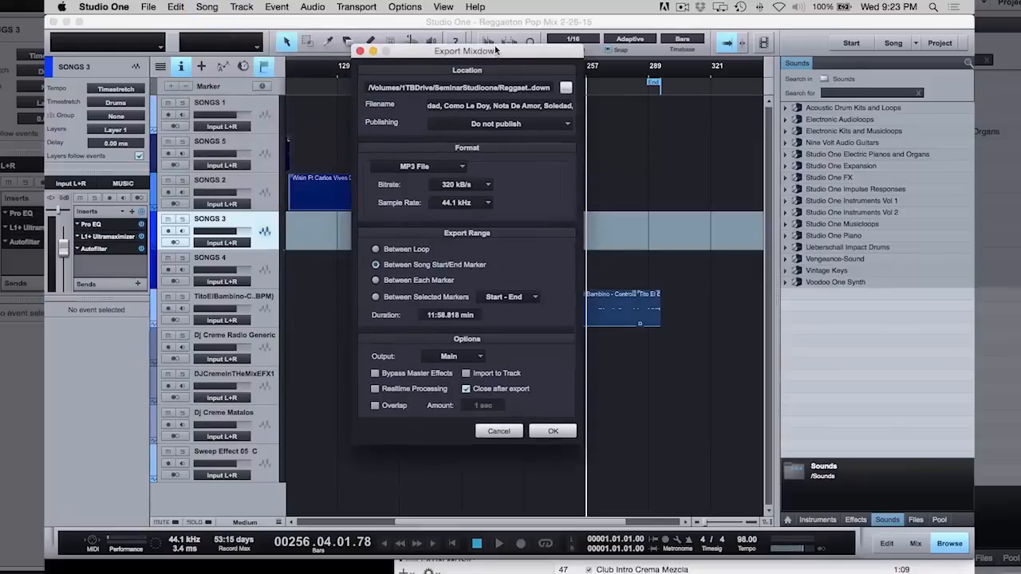
drag(496, 71, 494, 48)
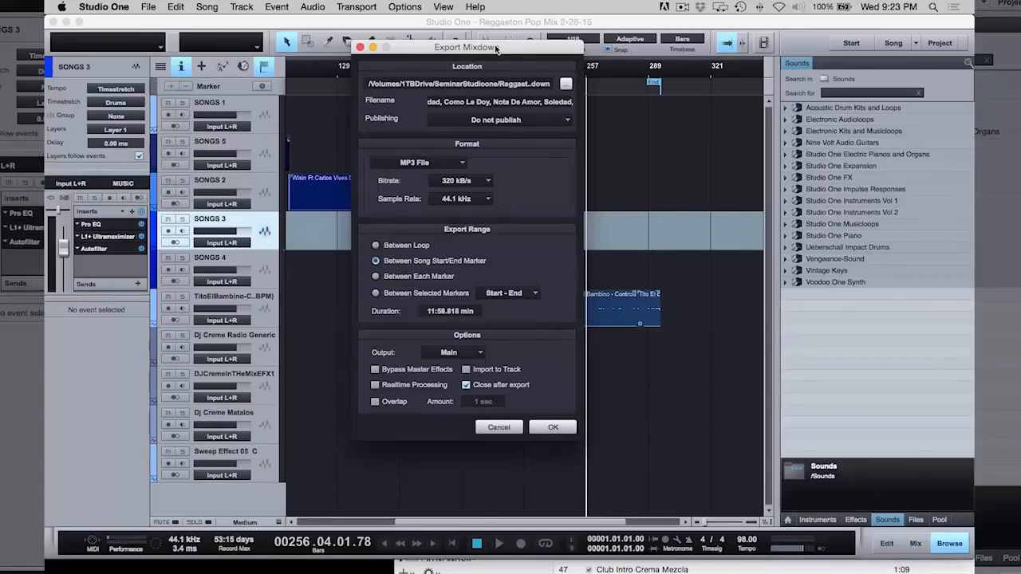
click(473, 102)
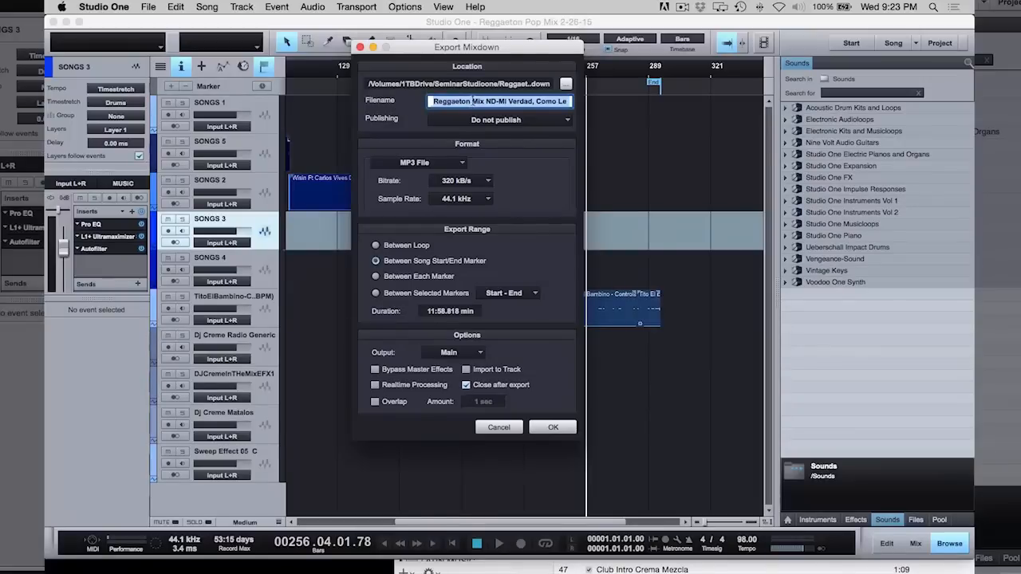
mouse_move(120, 570)
click(500, 428)
Step: Mute the Dj Creme Radio Generic, DJCremeInTHeMixEFX1 and Dj Creme Matalos voice tracks
click(168, 373)
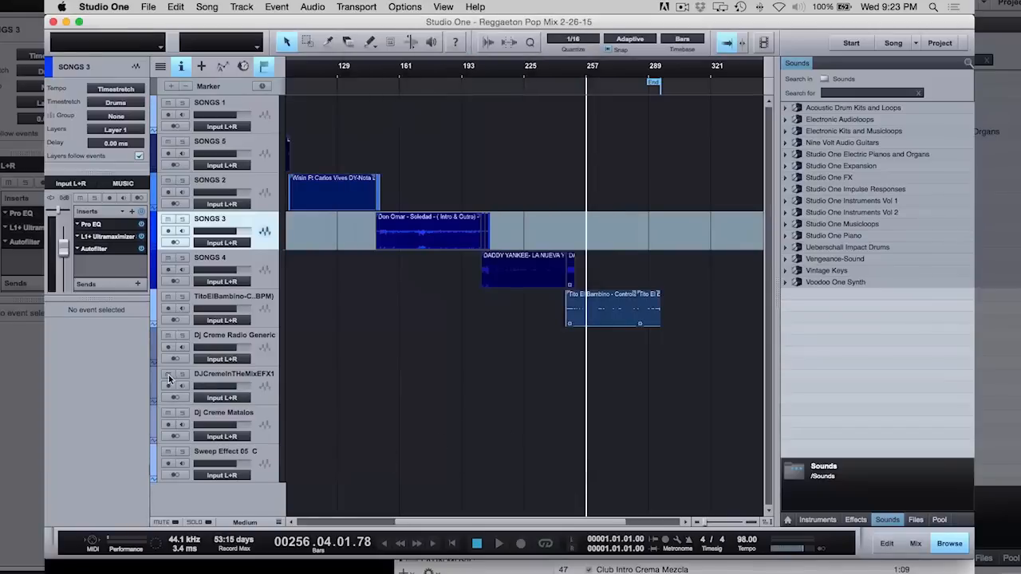
click(168, 413)
click(172, 458)
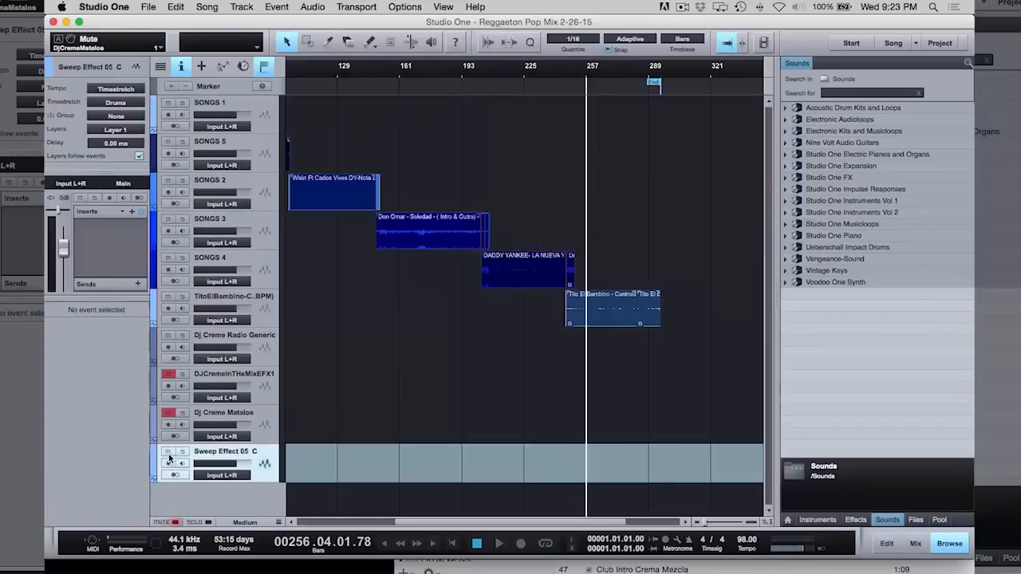
click(168, 335)
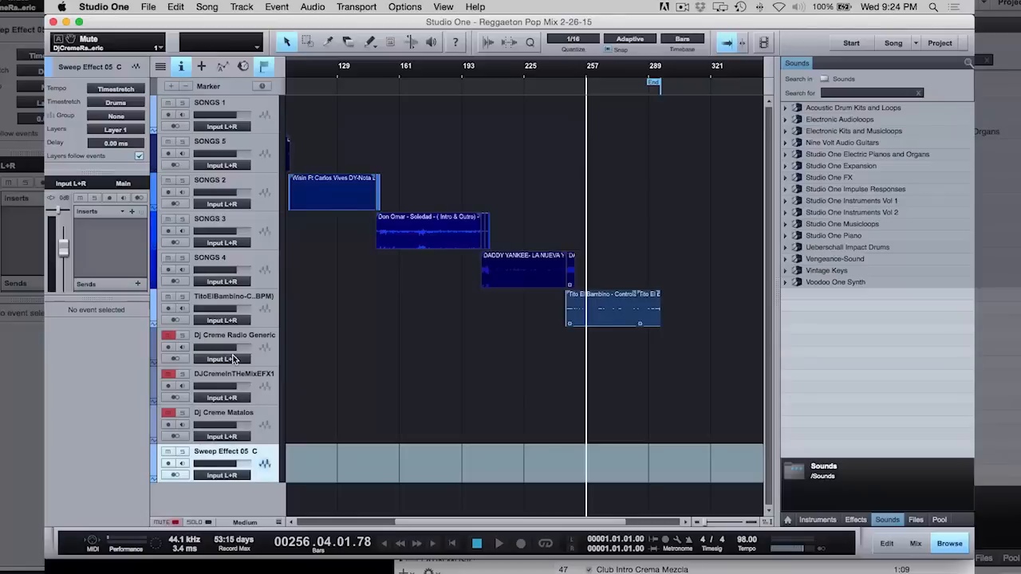
Step: Reopen the Export Mixdown settings and read through the full song list in the filename
mouse_move(249, 385)
click(206, 7)
click(247, 33)
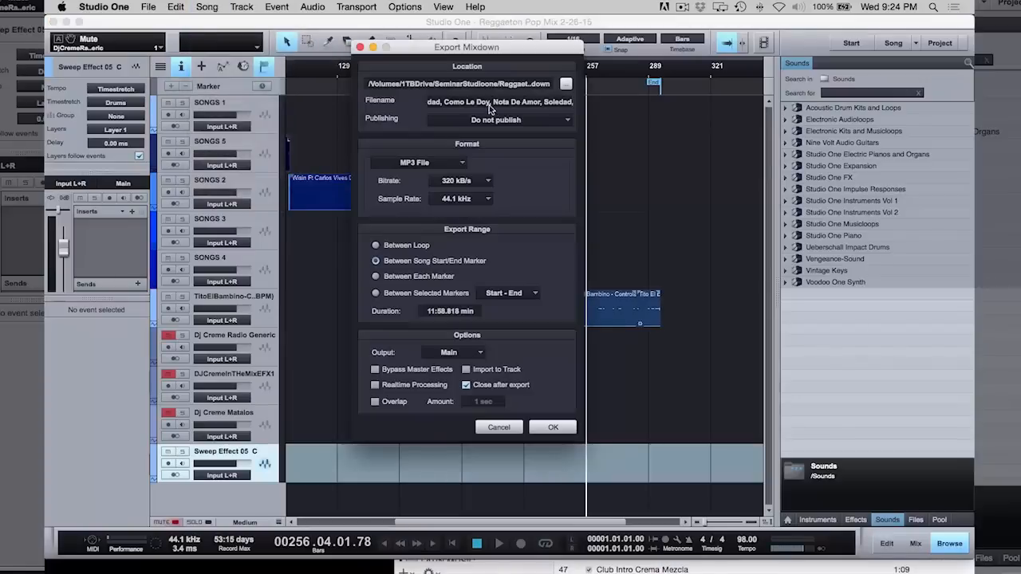
click(469, 104)
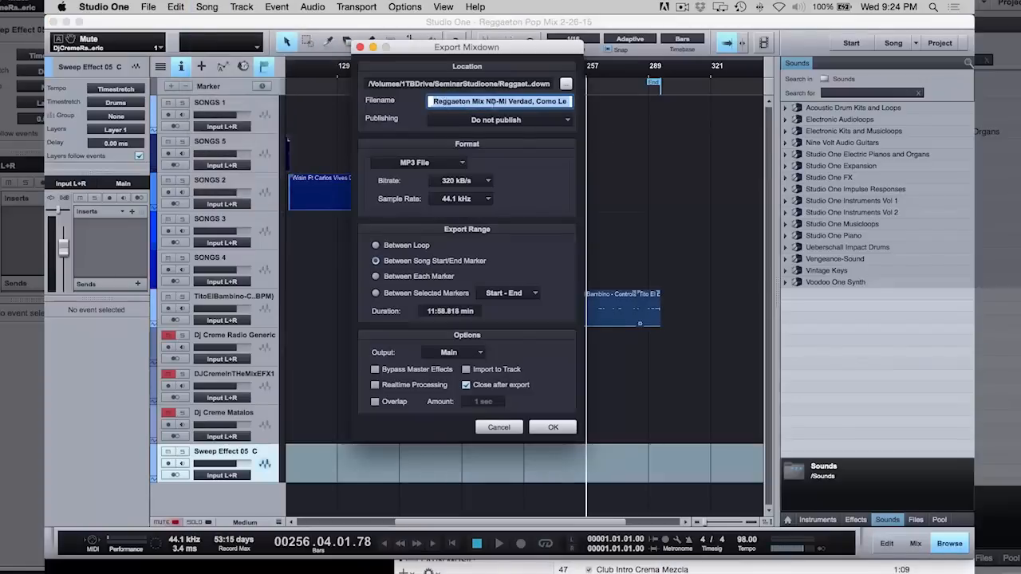
click(532, 101)
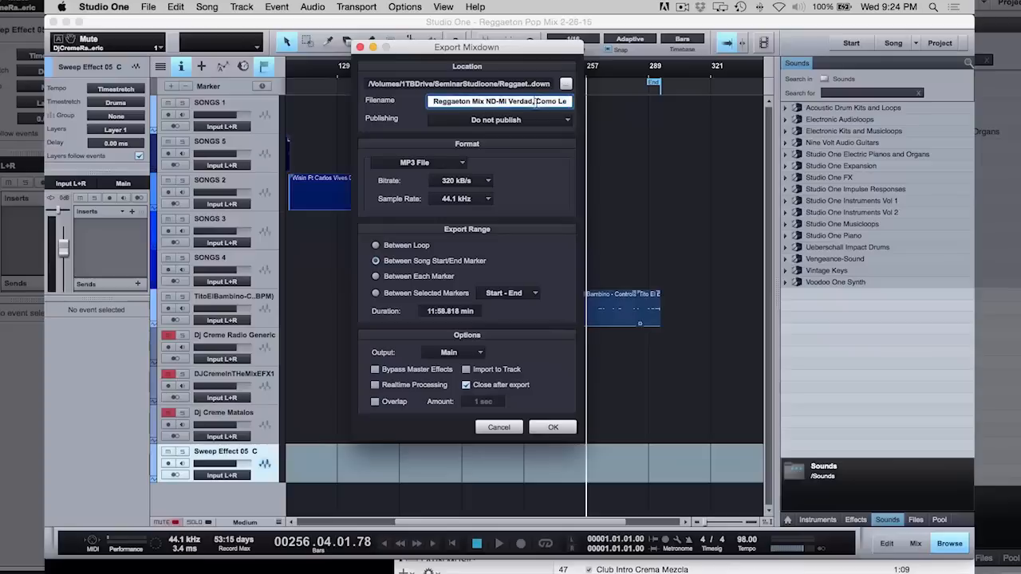
text(,)
key(super+v)
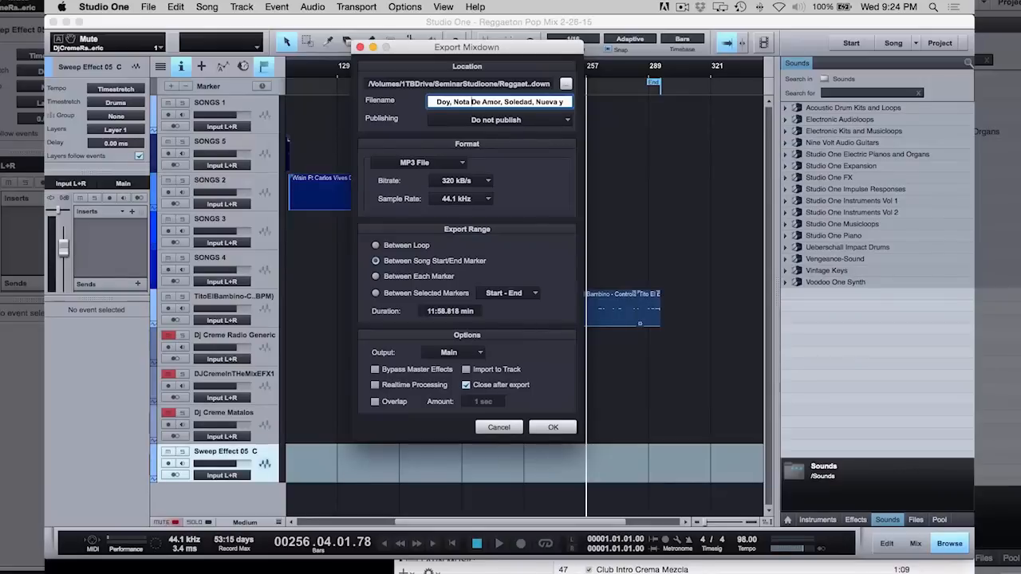
key(Left)
key(Left)
key(Left)
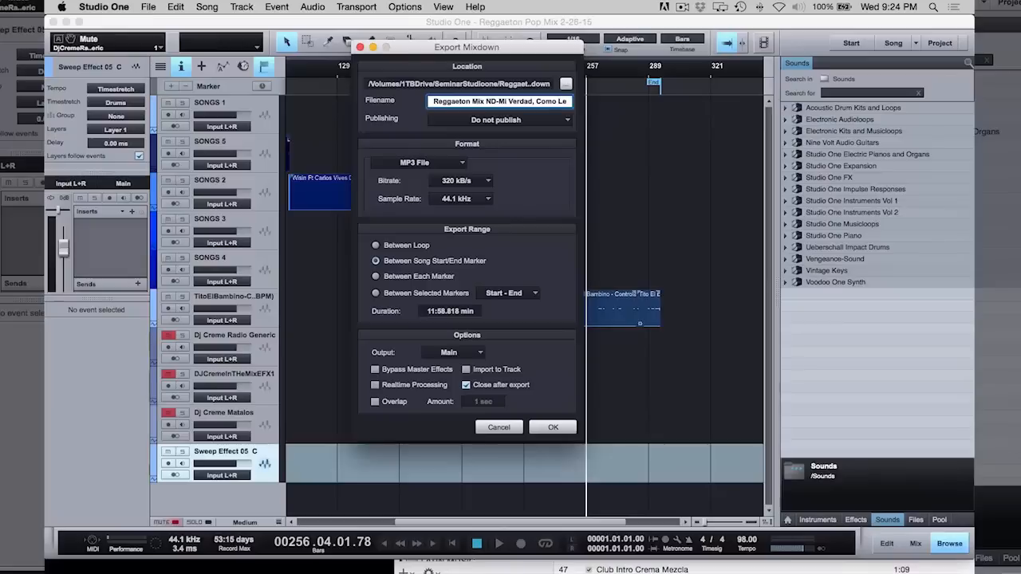
key(Right)
key(Right)
key(Right)
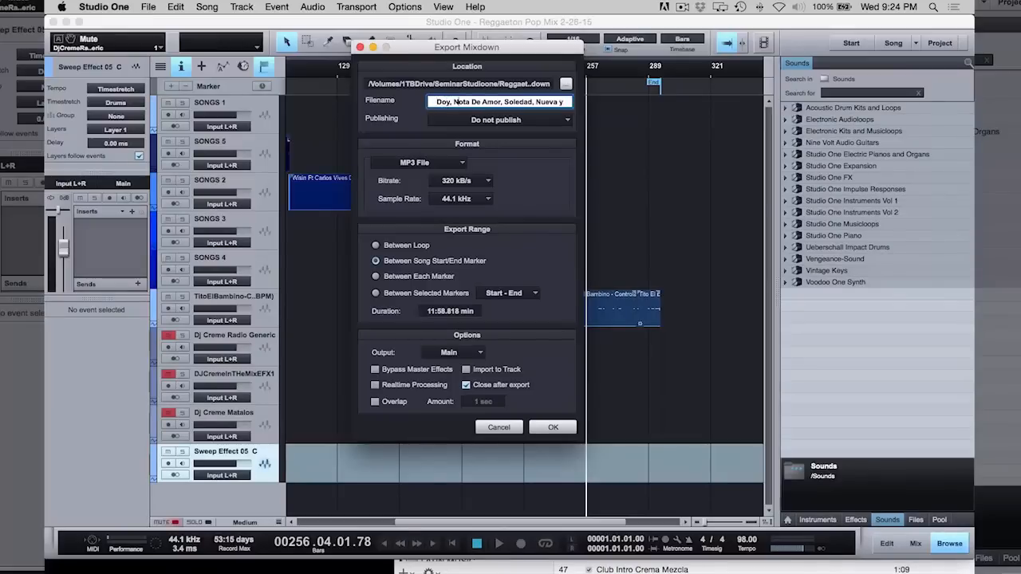
key(Right)
key(Right)
key(Right)
key(Right)
key(Right)
key(Right)
key(Right)
key(Right)
key(Right)
key(Right)
key(Right)
key(Right)
key(Right)
key(Right)
key(Right)
key(Right)
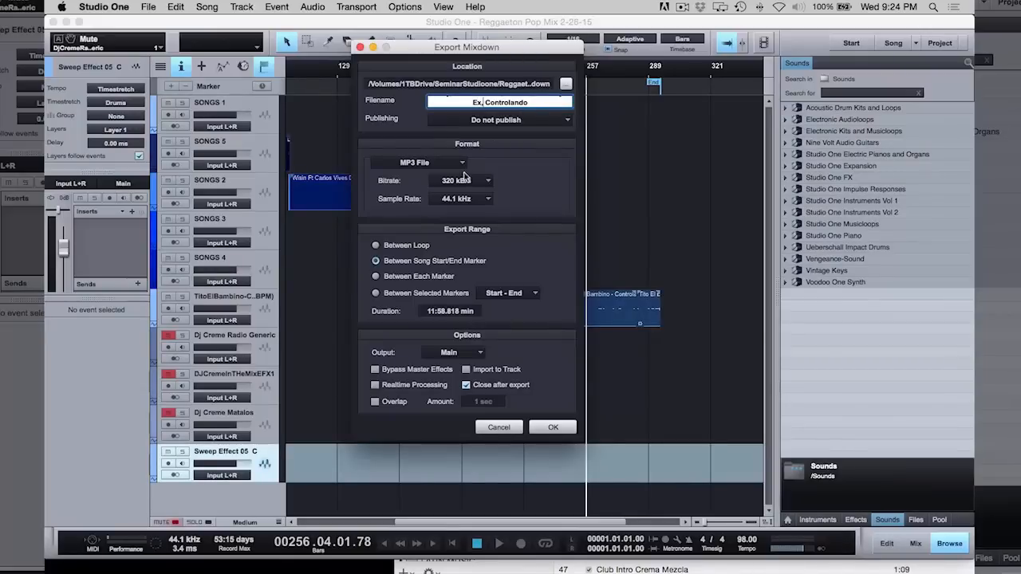
Step: Examine the available audio file formats and publishing destinations for the mixdown, keeping the current choices
click(460, 163)
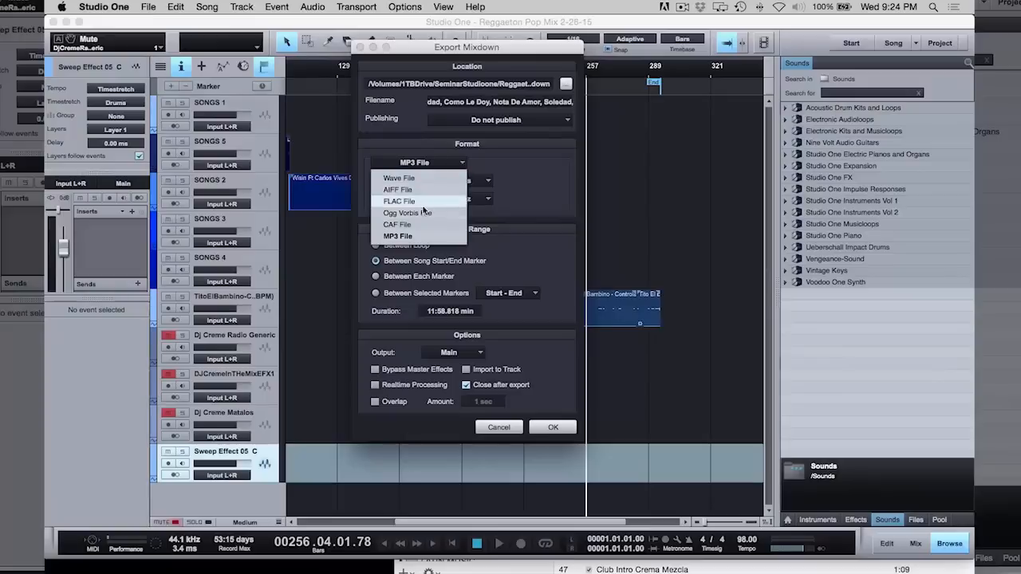
click(535, 176)
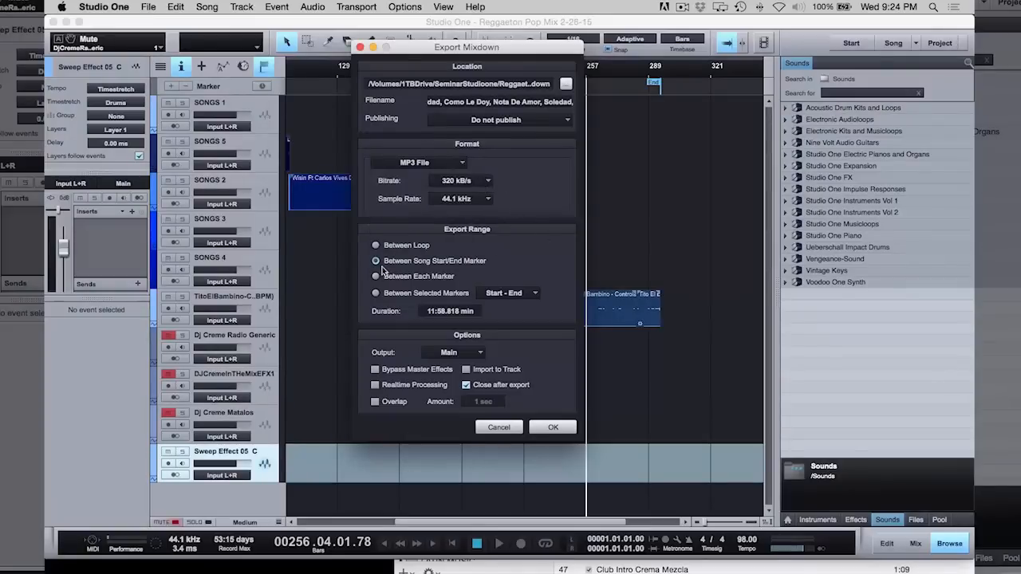
click(568, 124)
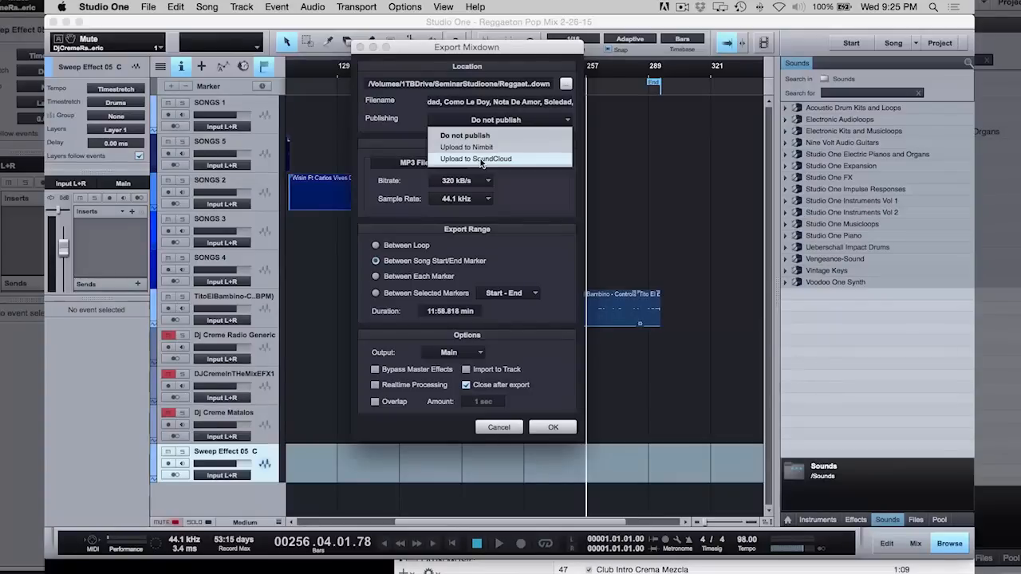
click(404, 110)
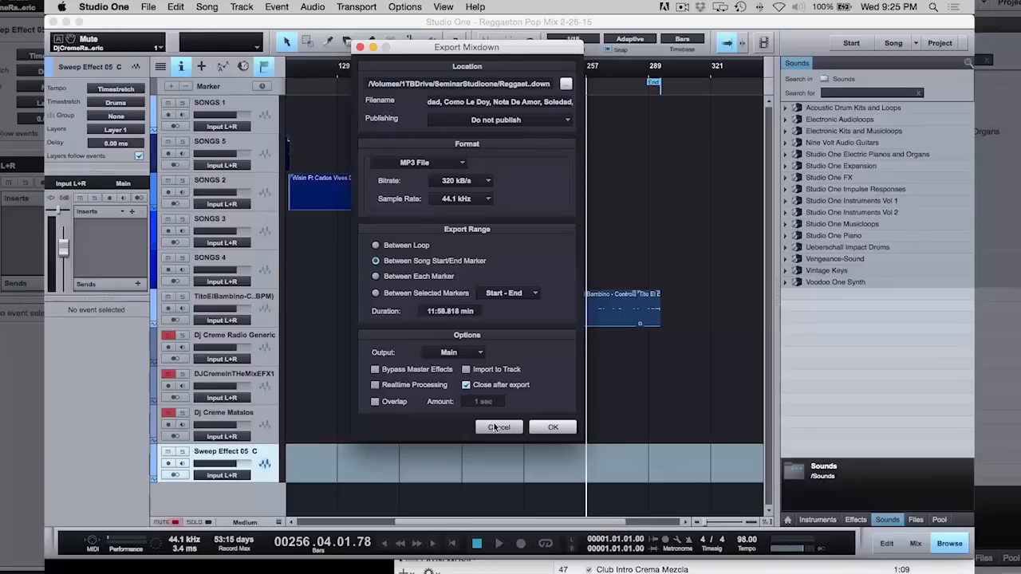